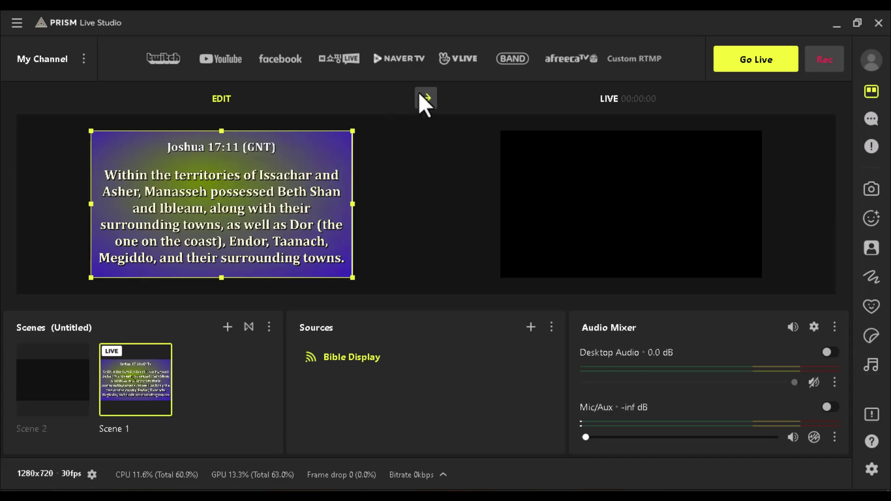
# Push Scene 1's Joshua 17:11 verse from the EDIT preview to the LIVE output
pyautogui.click(423, 98)
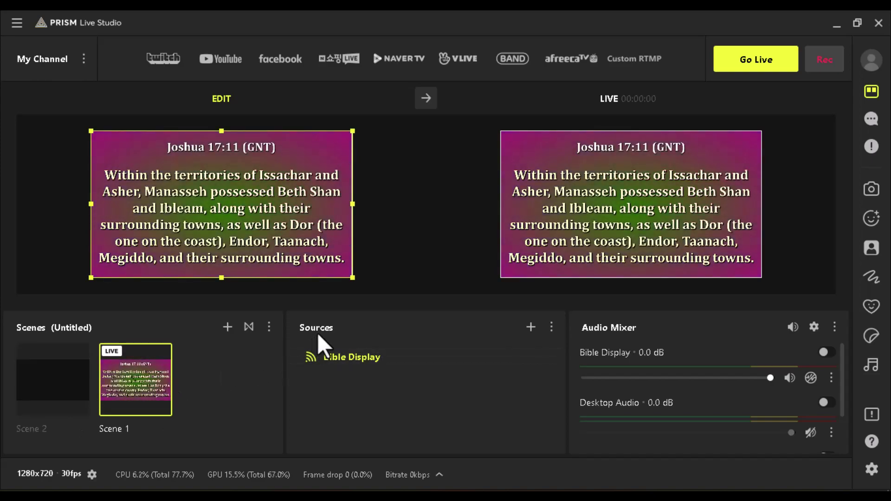
# Pick Mic/Audio Capture Device from the Sources add list after backing out once
pyautogui.click(531, 326)
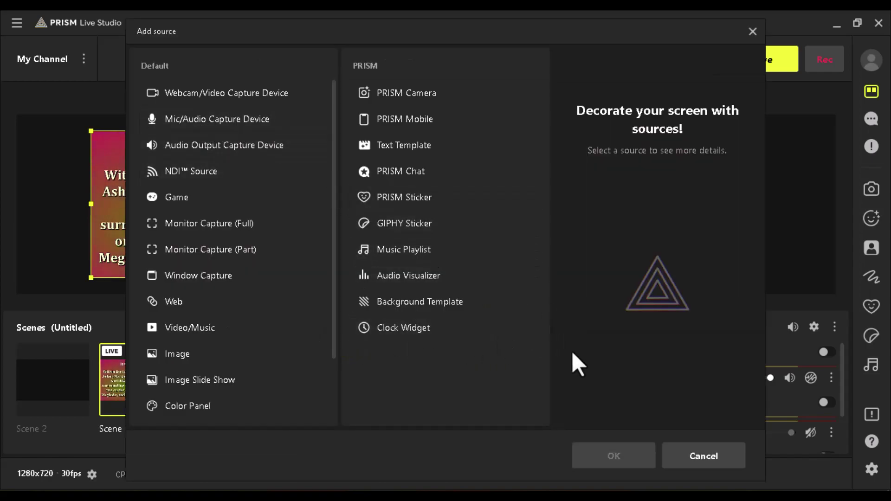
pyautogui.click(700, 457)
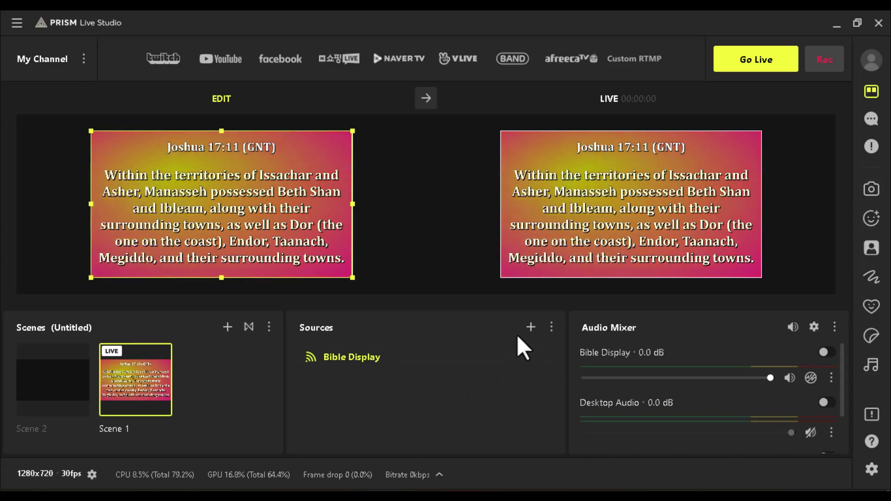
pyautogui.click(527, 327)
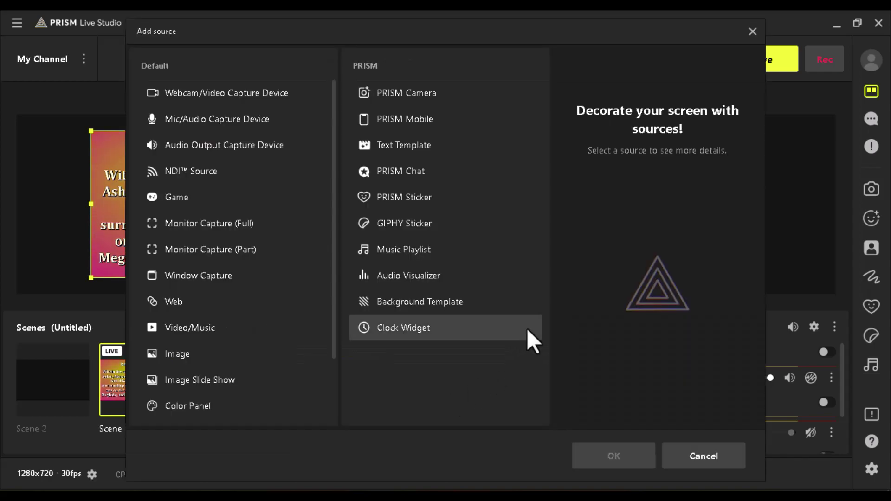
pyautogui.click(222, 115)
# Confirm the microphone capture source, review the BibleShow download page, then minimize Chrome
pyautogui.click(607, 457)
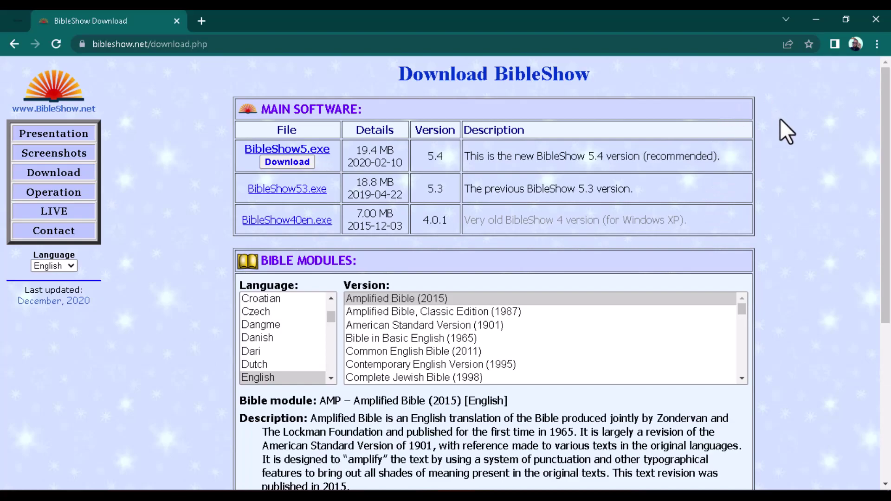
pyautogui.click(817, 21)
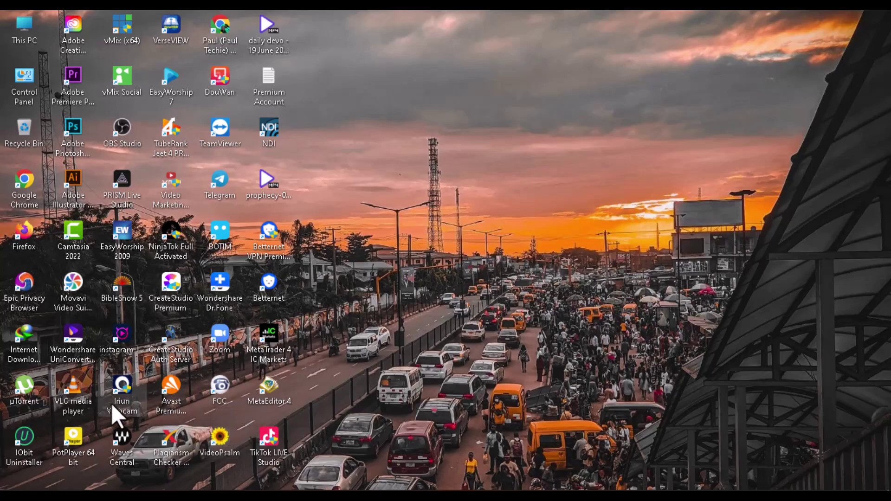
# Start BibleShow 5 from its desktop shortcut
pyautogui.doubleClick(125, 288)
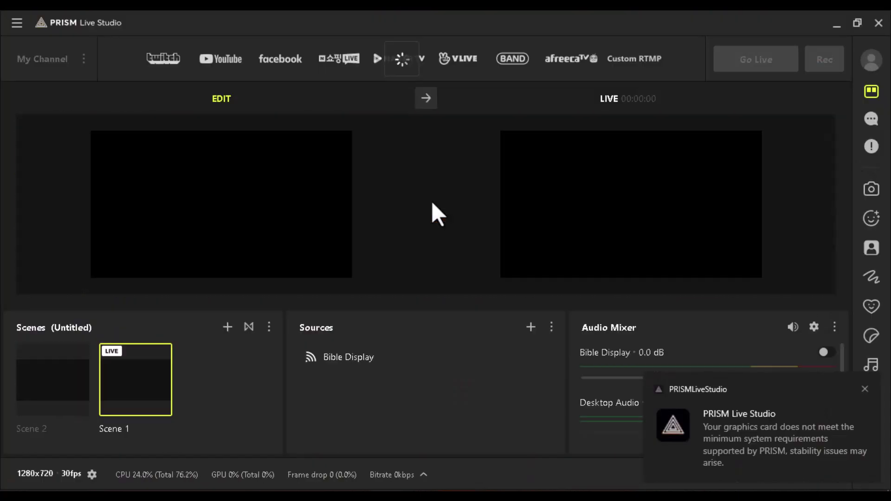
# Dismiss the graphics warning and launcher, then delete the Bible Display source from Scene 1
pyautogui.click(866, 390)
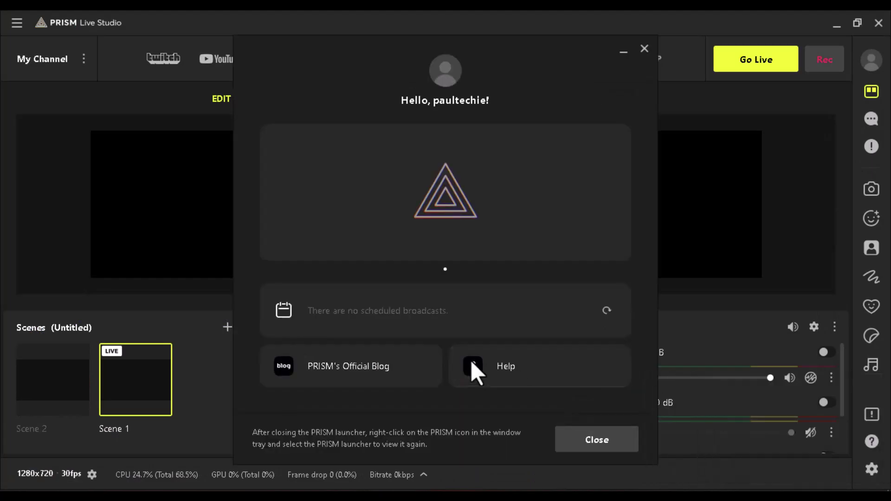
pyautogui.click(579, 444)
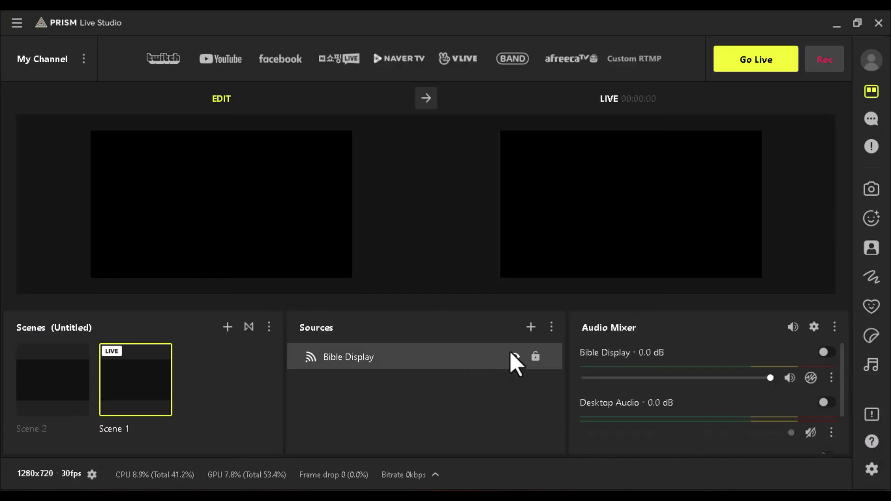
pyautogui.rightClick(455, 355)
pyautogui.click(479, 425)
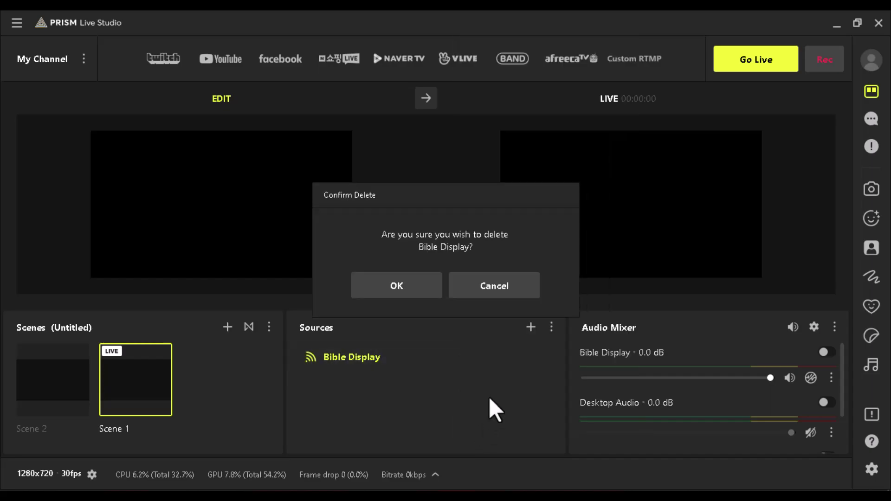
pyautogui.click(415, 283)
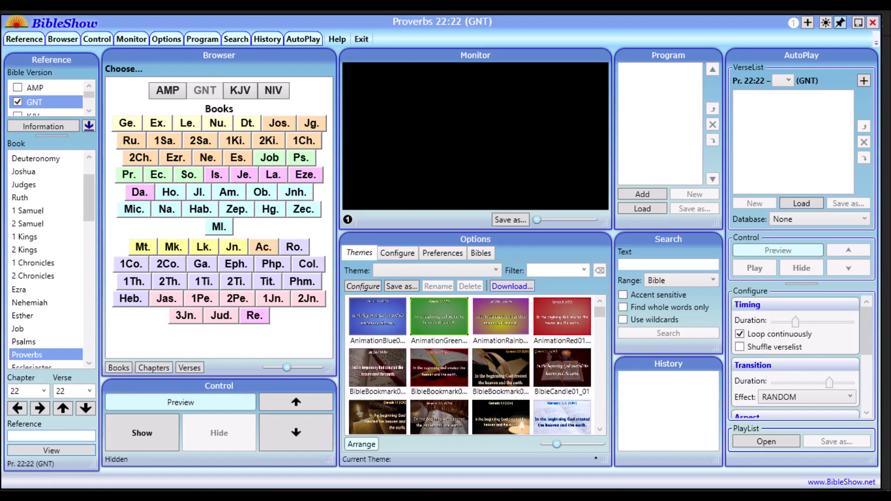
# Show Joshua 17:11 (GNT) on the output and bring up Display 1's configuration
pyautogui.click(28, 172)
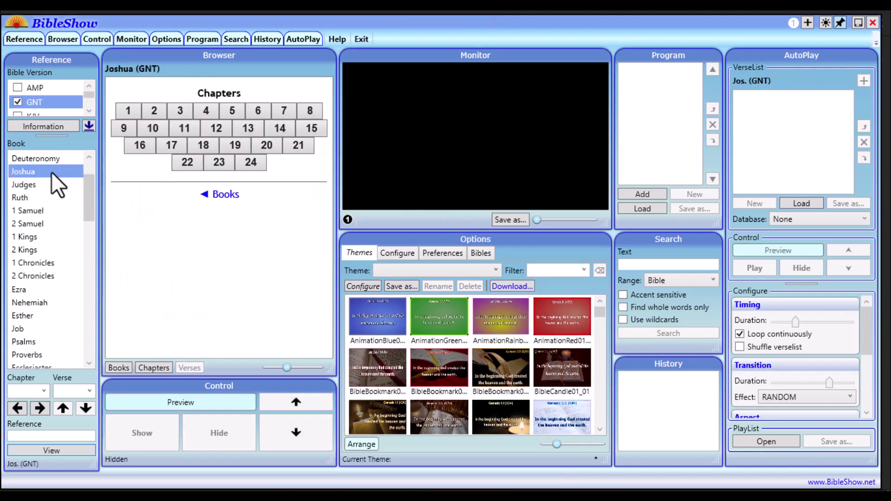
pyautogui.click(171, 147)
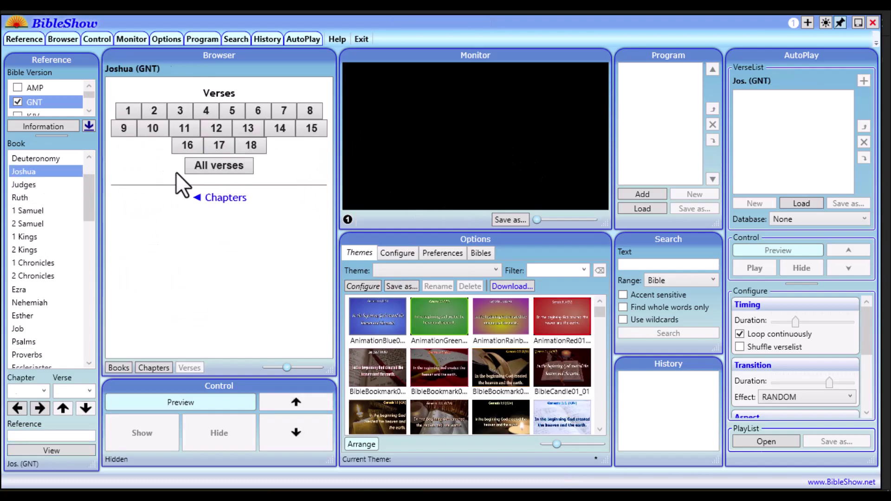
pyautogui.click(184, 129)
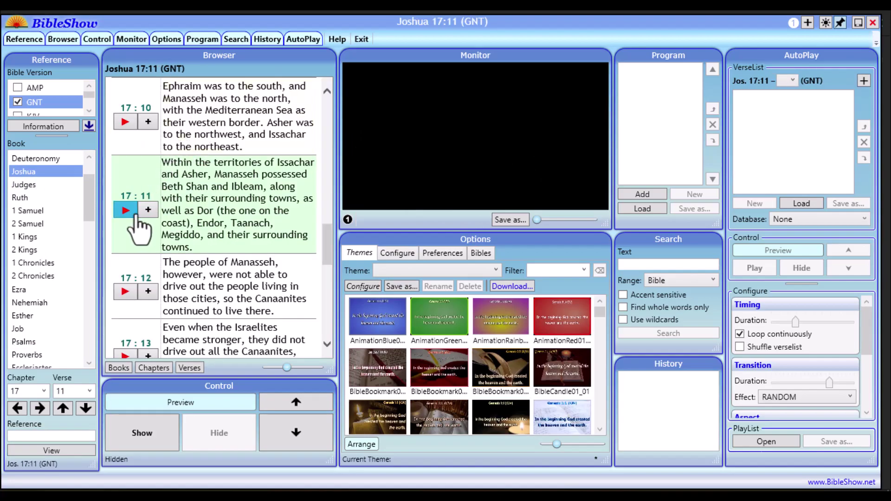
pyautogui.click(127, 212)
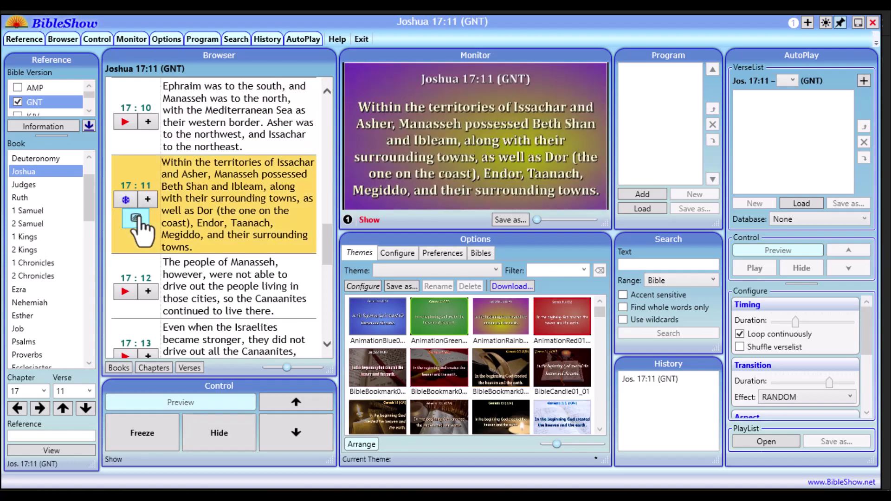
pyautogui.click(396, 254)
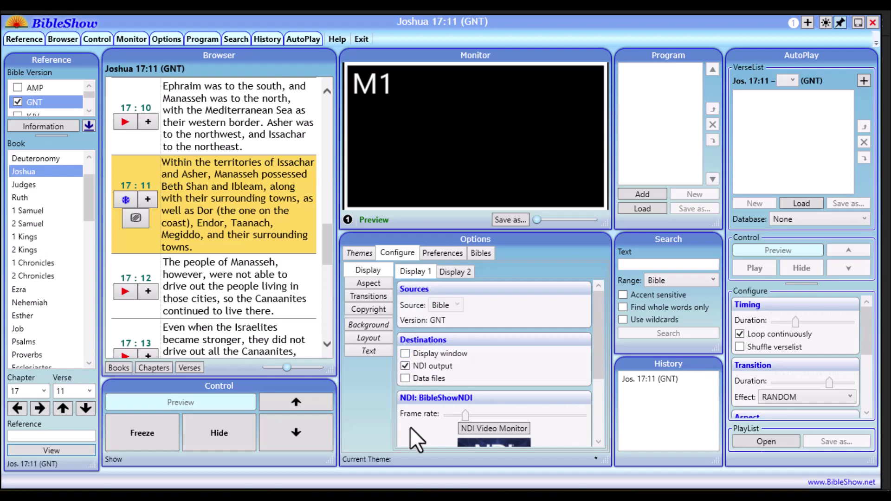
# Turn the display window off, keep NDI output on, and set resolution to 1920 × 1080
pyautogui.click(406, 353)
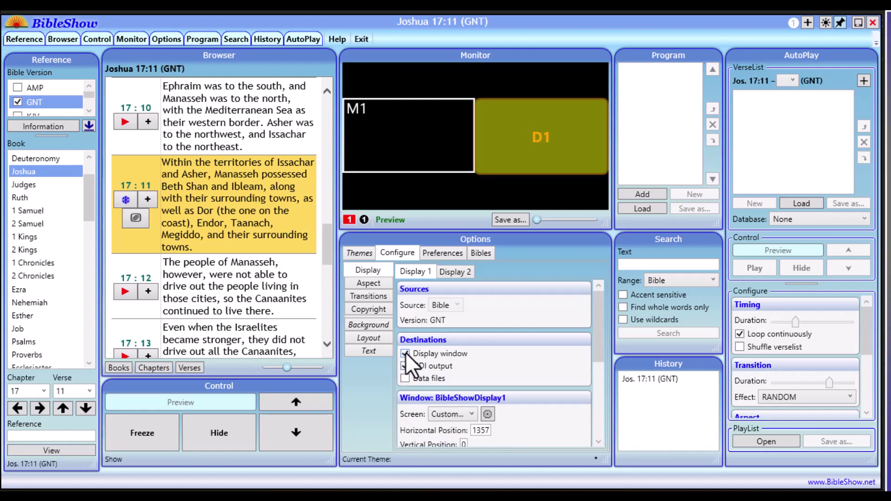
pyautogui.click(404, 365)
pyautogui.click(404, 352)
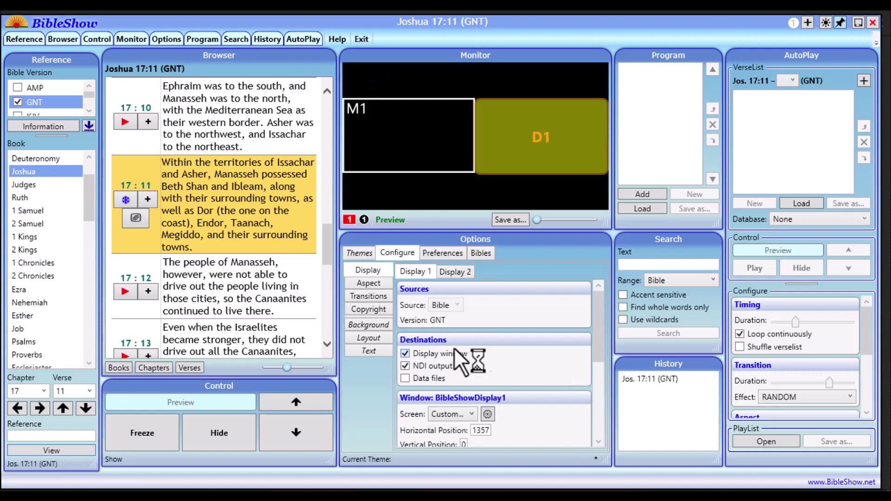
pyautogui.scroll(-3, 469, 385)
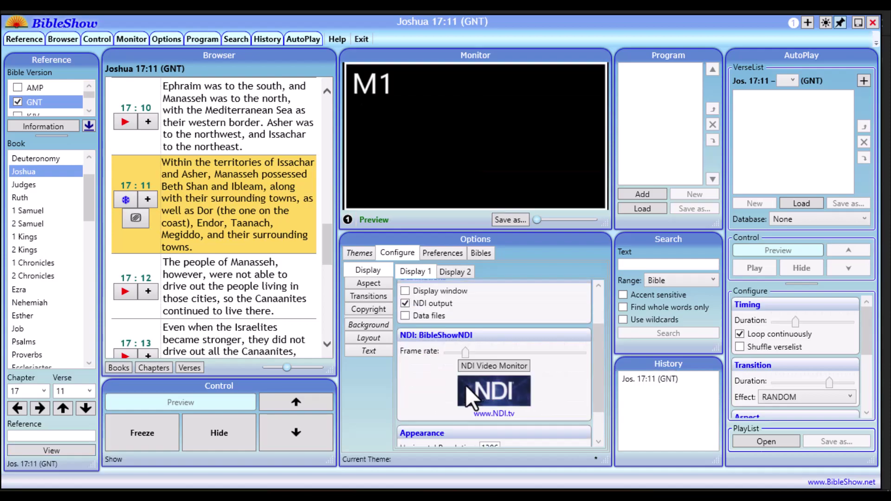
pyautogui.scroll(-1, 449, 402)
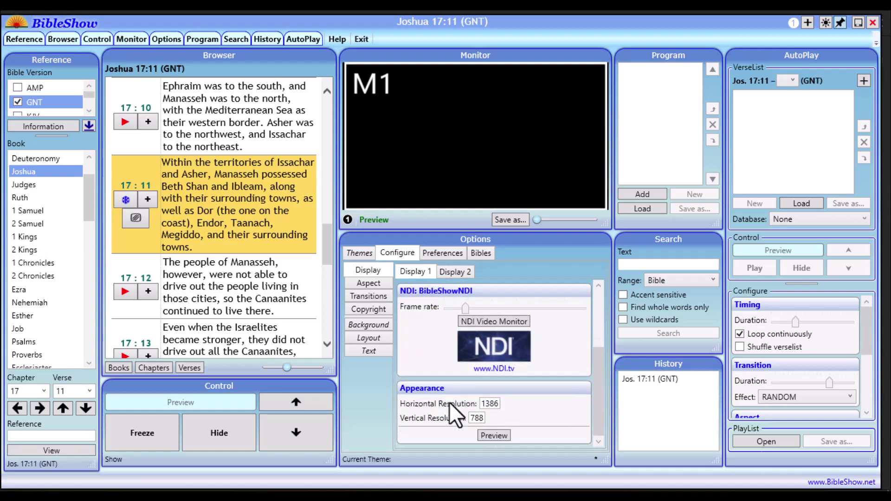
pyautogui.doubleClick(484, 403)
pyautogui.write('1920')
pyautogui.doubleClick(476, 417)
pyautogui.write('1080')
# Go back to BibleShow's theme gallery and scroll through the available themes
pyautogui.click(357, 254)
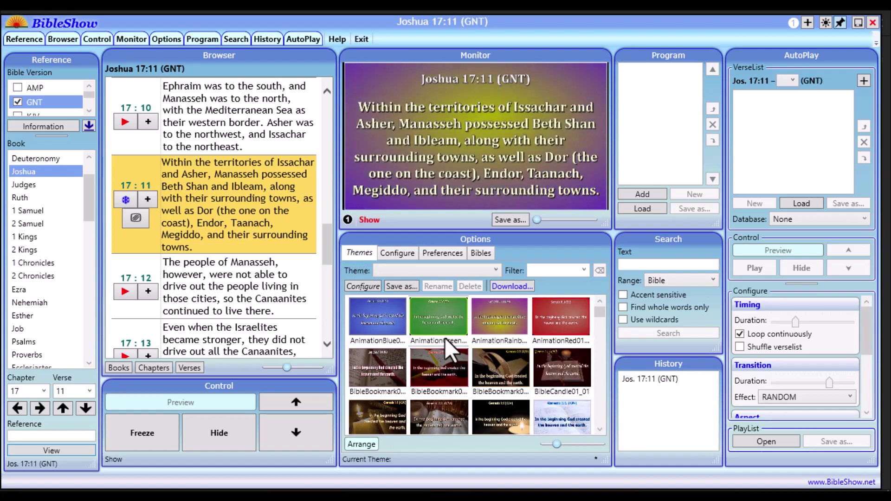
pyautogui.scroll(-3, 473, 358)
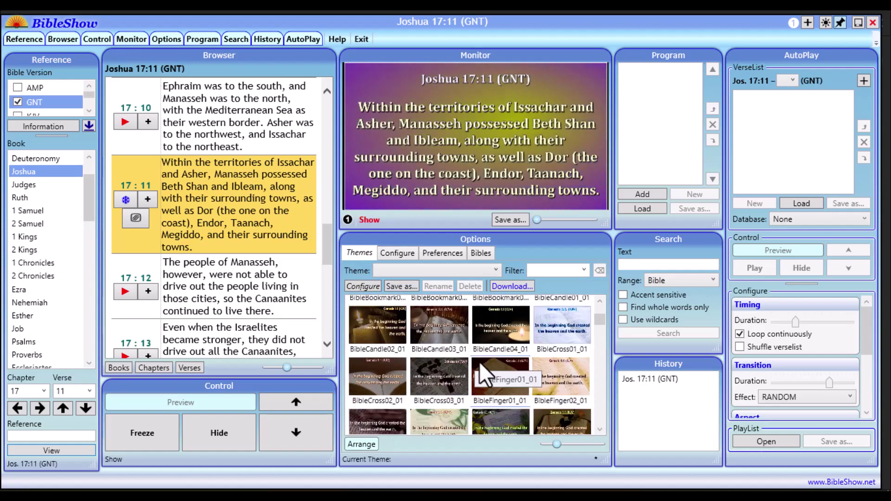
pyautogui.scroll(-2, 481, 367)
pyautogui.scroll(2, 480, 366)
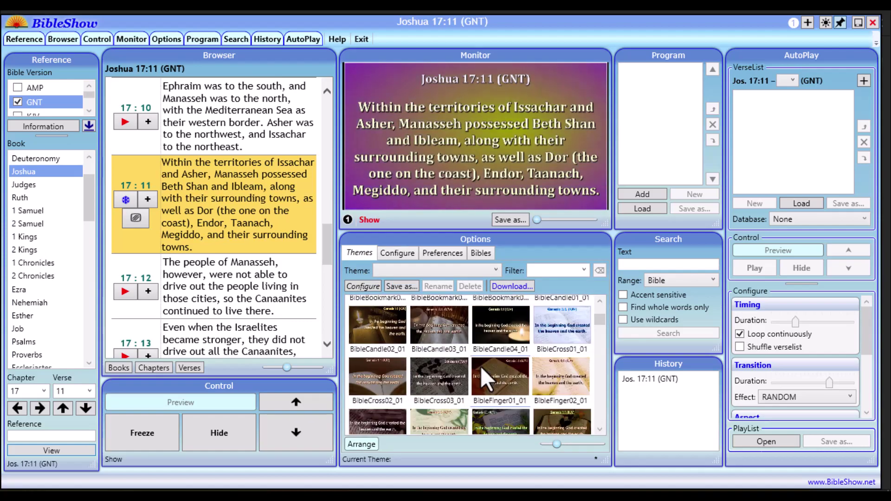
pyautogui.scroll(2, 481, 366)
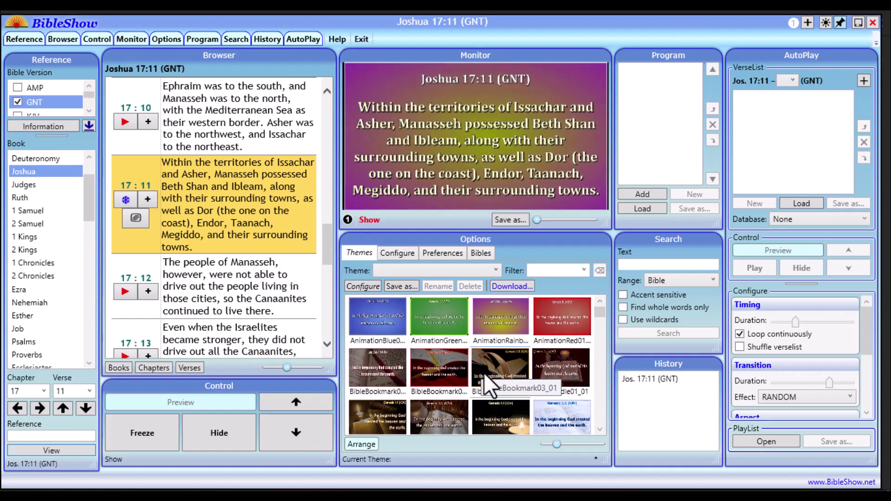
# Put Joshua 17:11 back on the output after trying 17:12, and disable Always on Top
pyautogui.click(124, 292)
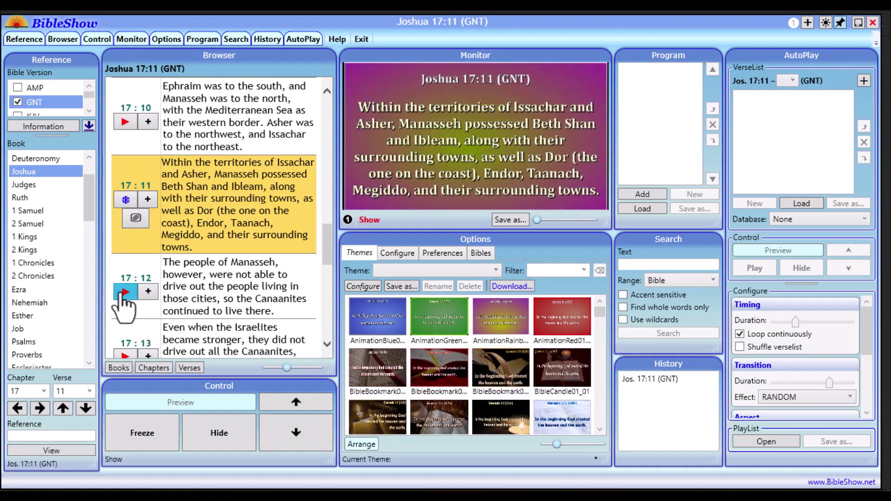
pyautogui.click(122, 212)
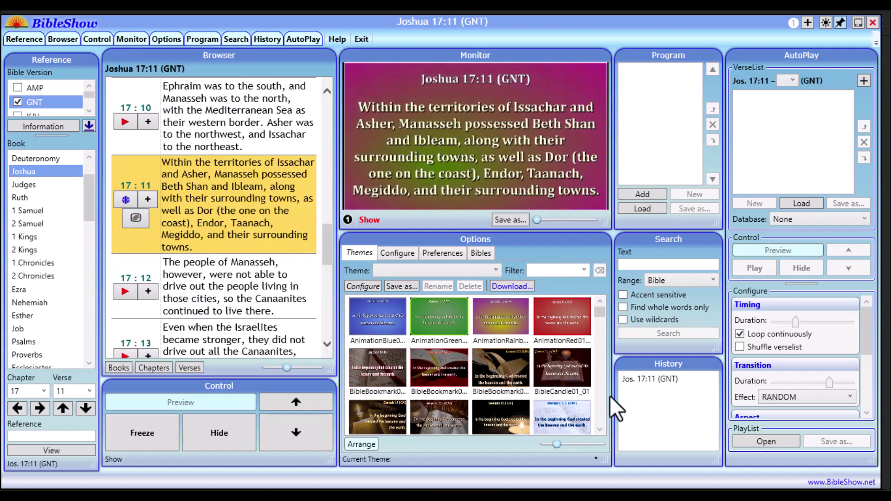
pyautogui.click(51, 435)
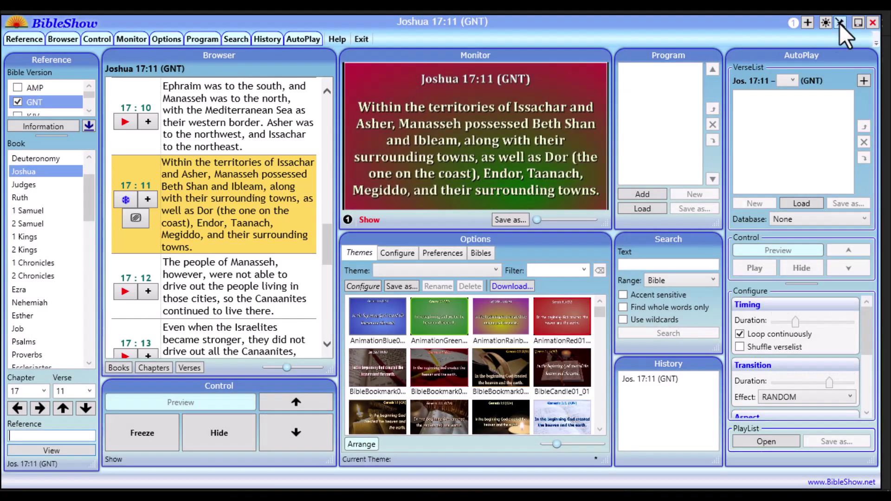
pyautogui.click(839, 23)
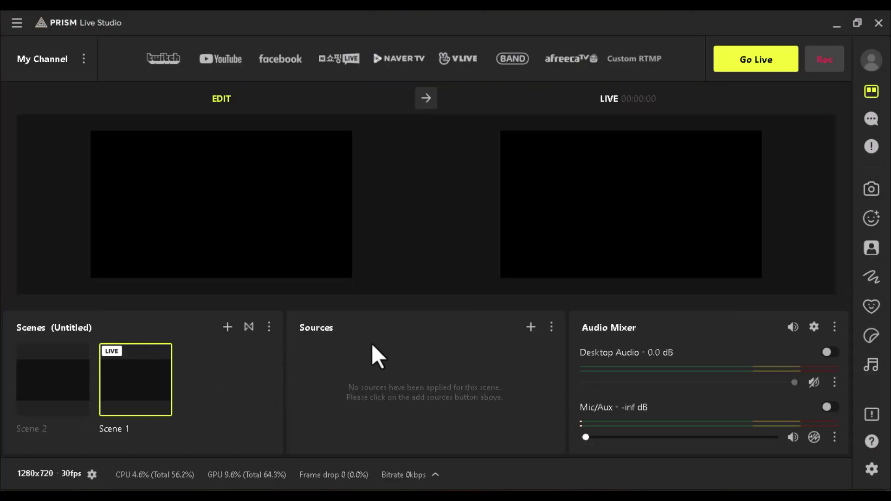
# Add an NDI source named 'Bible Display' to Scene 1, fed by the BibleShowNDI stream
pyautogui.click(530, 328)
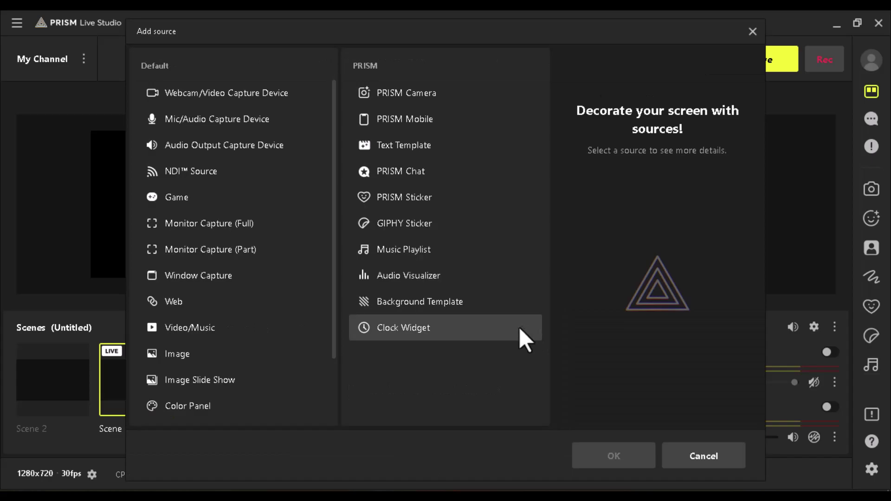
pyautogui.click(239, 178)
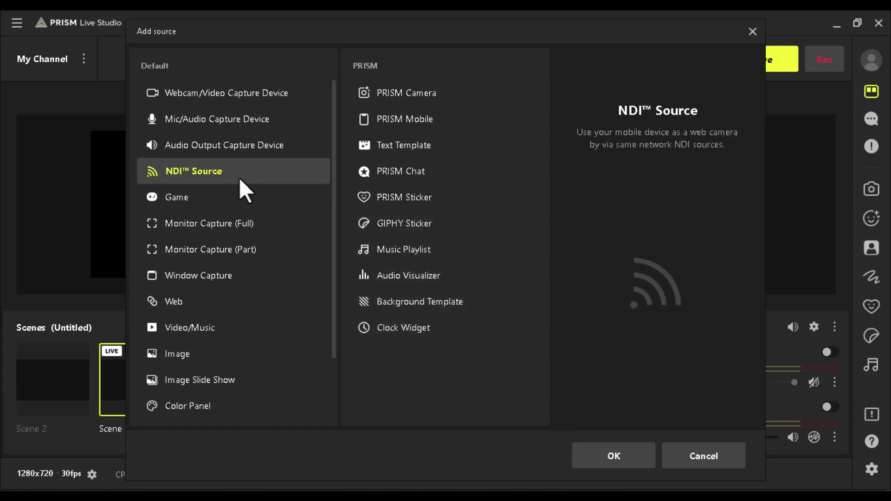
pyautogui.click(613, 457)
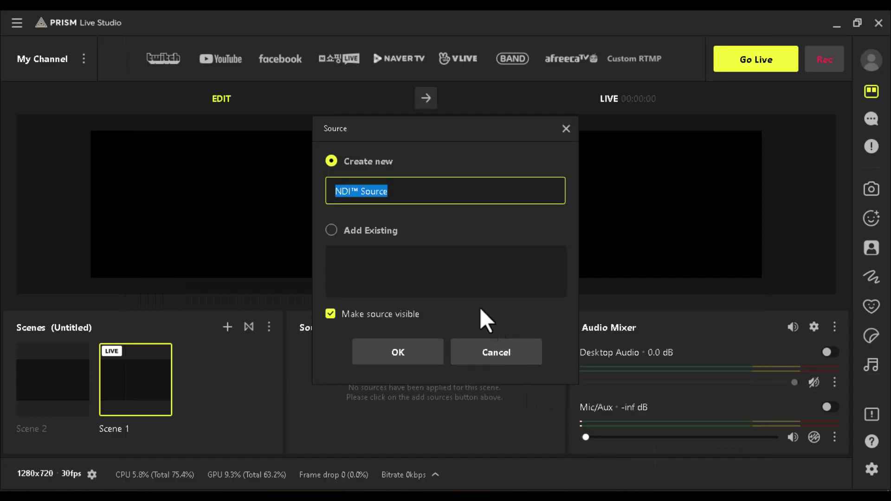
pyautogui.write('Bi')
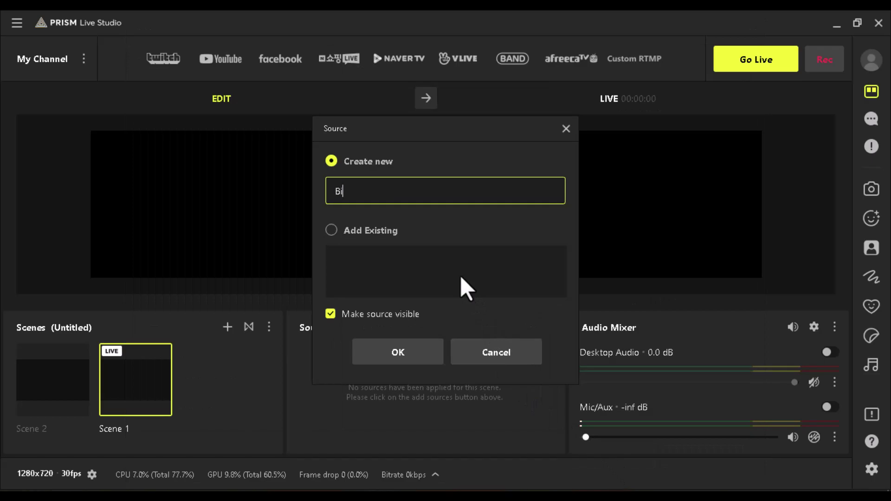
pyautogui.write('ble Display')
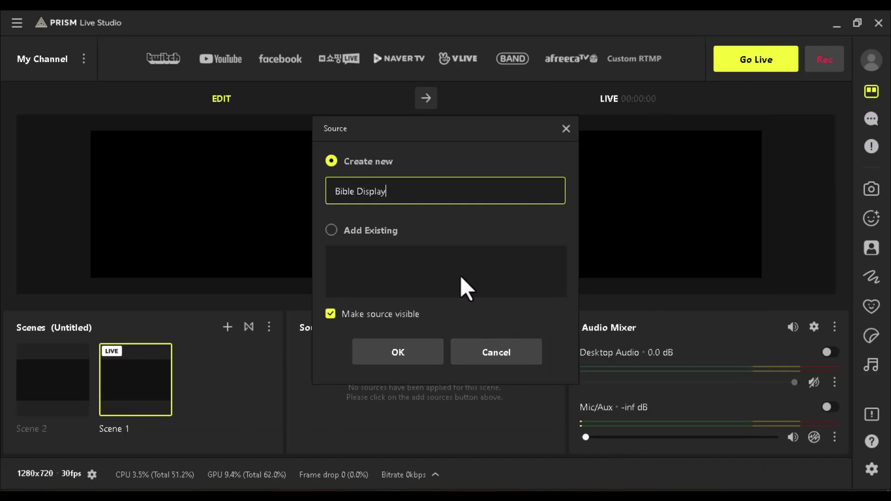
pyautogui.click(418, 350)
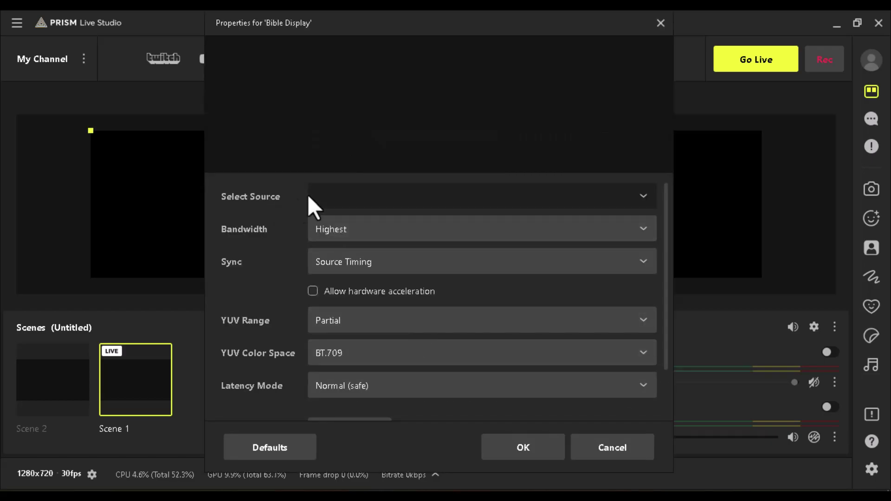
pyautogui.click(645, 199)
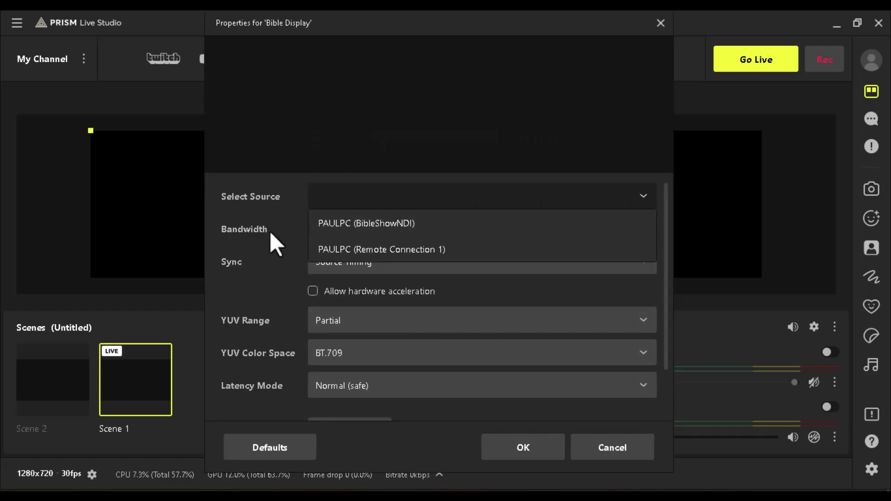
pyautogui.click(387, 224)
pyautogui.click(517, 453)
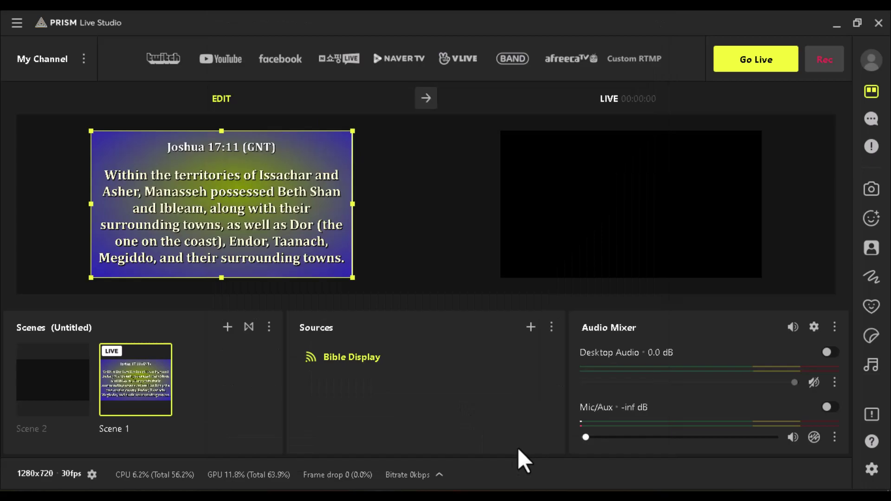
# Take the Bible Display scene live so Joshua 17:11 (GNT) appears on air
pyautogui.click(421, 95)
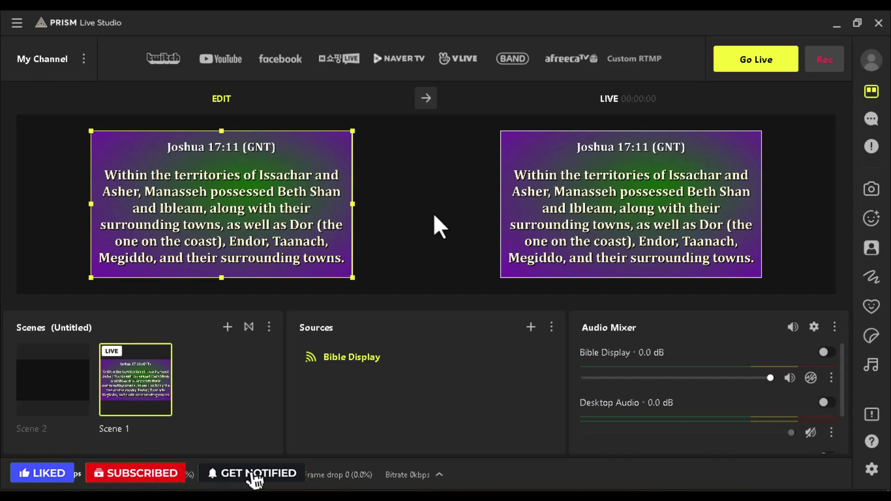
pyautogui.moveTo(44, 385)
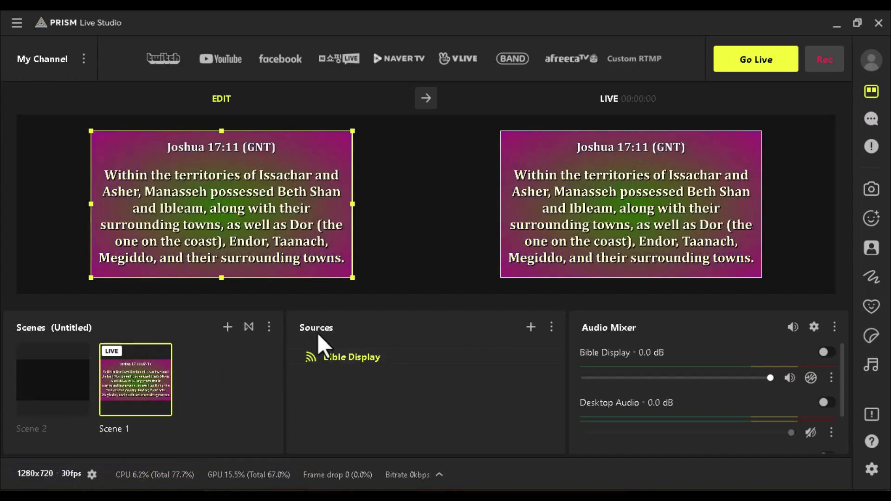
# Add a Mic/Audio Capture Device source with its default name, checking the Device dropdown before confirming
pyautogui.click(531, 327)
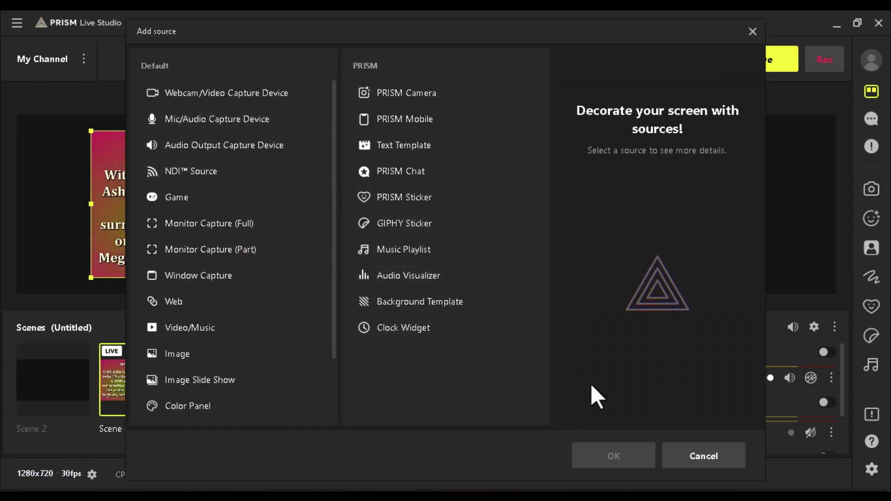
pyautogui.click(700, 456)
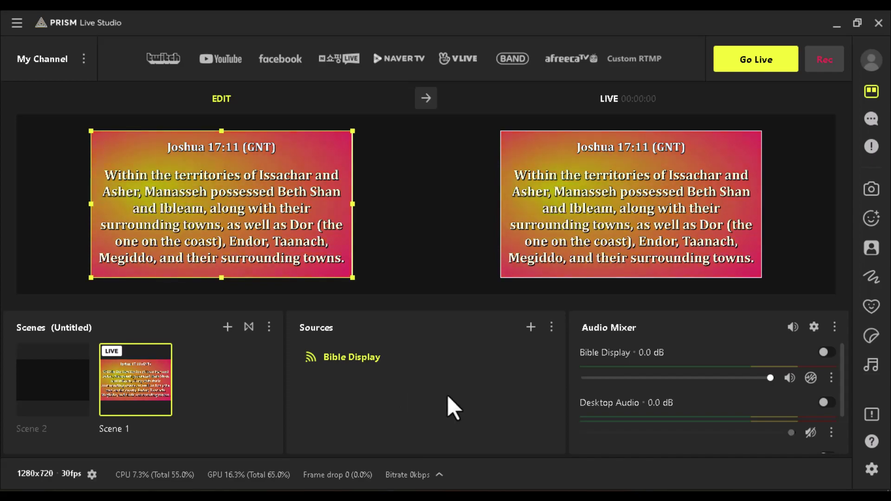
pyautogui.click(529, 328)
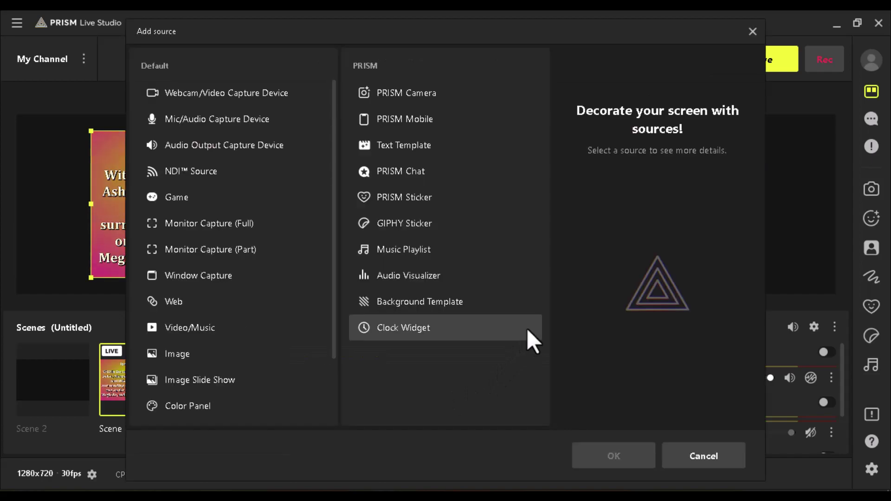
pyautogui.click(223, 117)
pyautogui.click(609, 457)
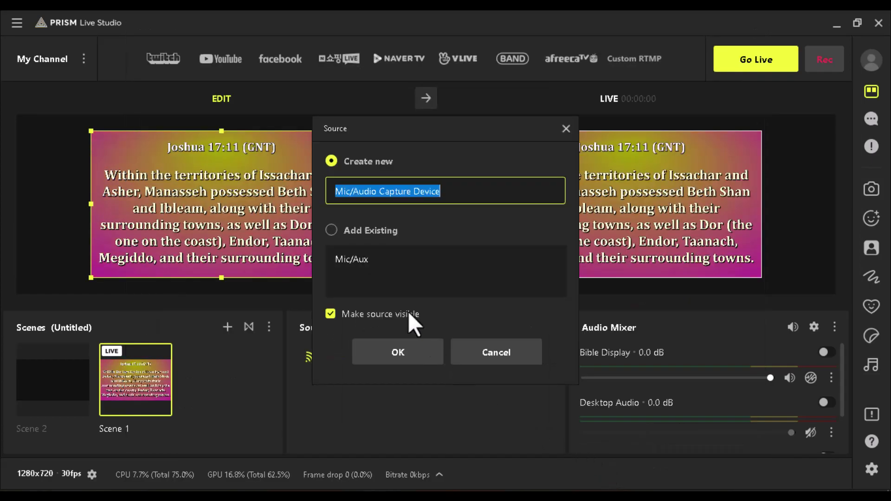
pyautogui.click(413, 349)
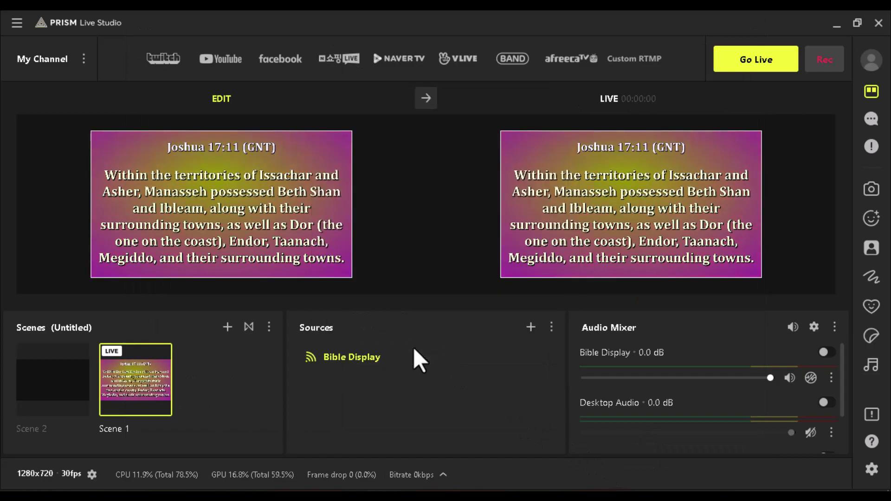
pyautogui.click(309, 75)
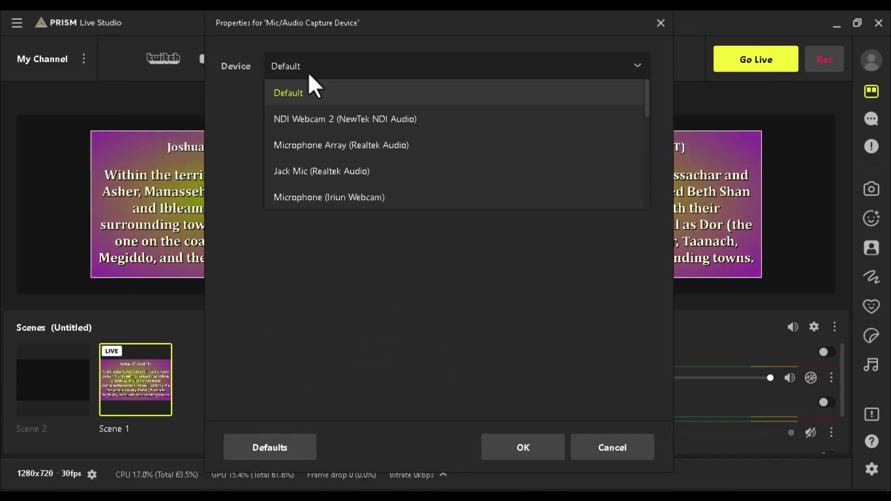
pyautogui.scroll(-3, 362, 161)
pyautogui.scroll(3, 362, 165)
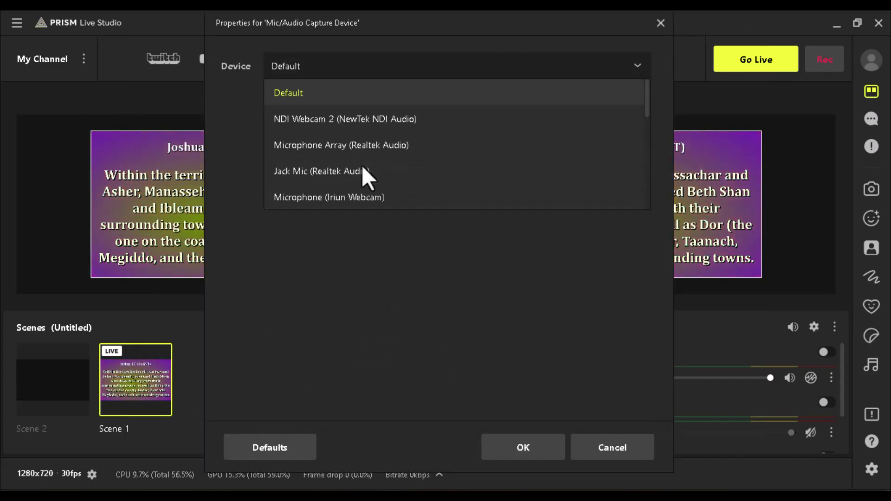
pyautogui.click(610, 450)
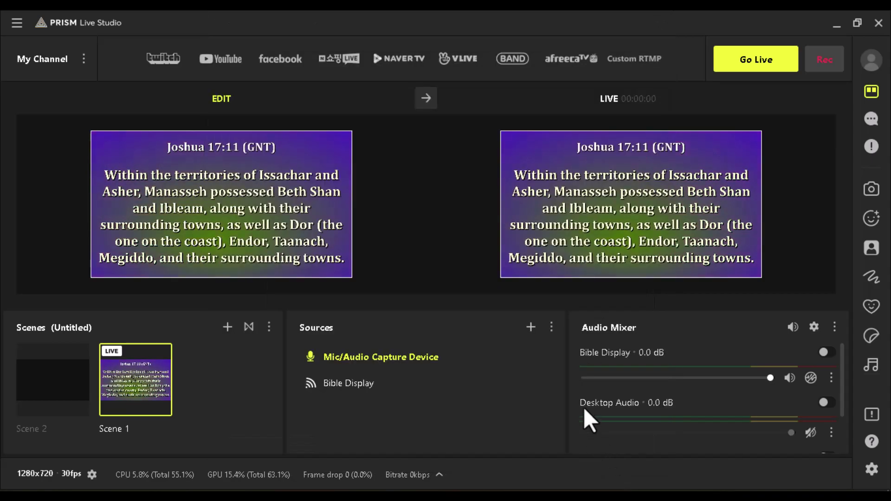
pyautogui.click(363, 386)
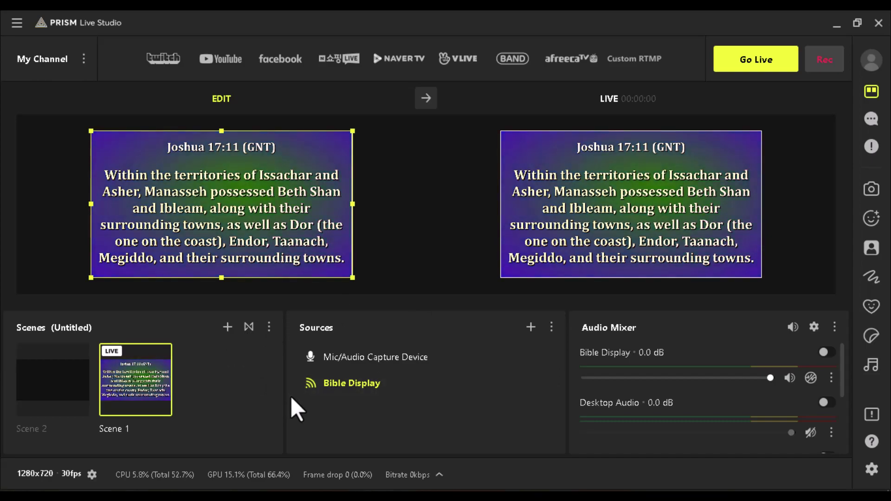
pyautogui.click(64, 387)
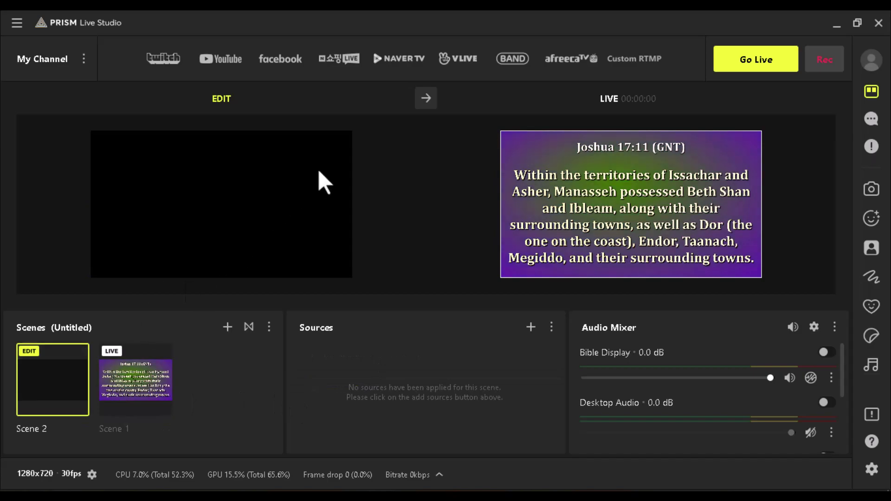
pyautogui.click(426, 98)
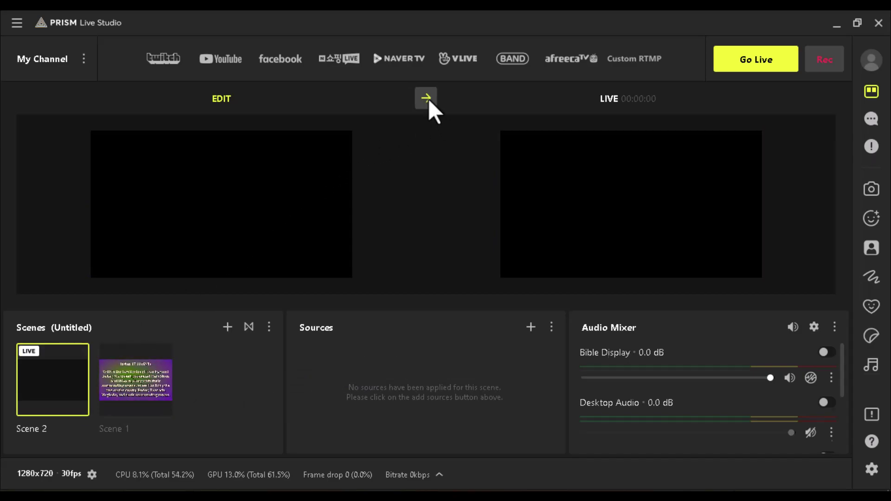
pyautogui.click(128, 404)
pyautogui.click(61, 397)
pyautogui.click(103, 382)
pyautogui.click(61, 380)
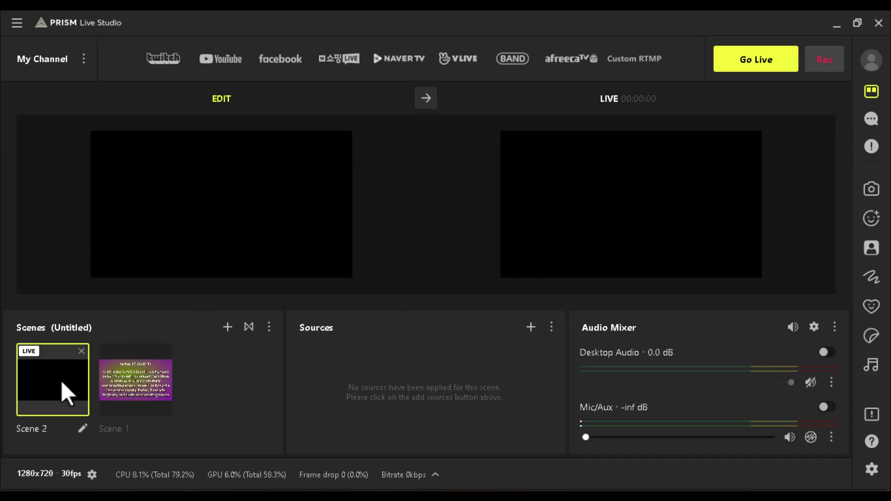
pyautogui.click(133, 391)
pyautogui.click(417, 107)
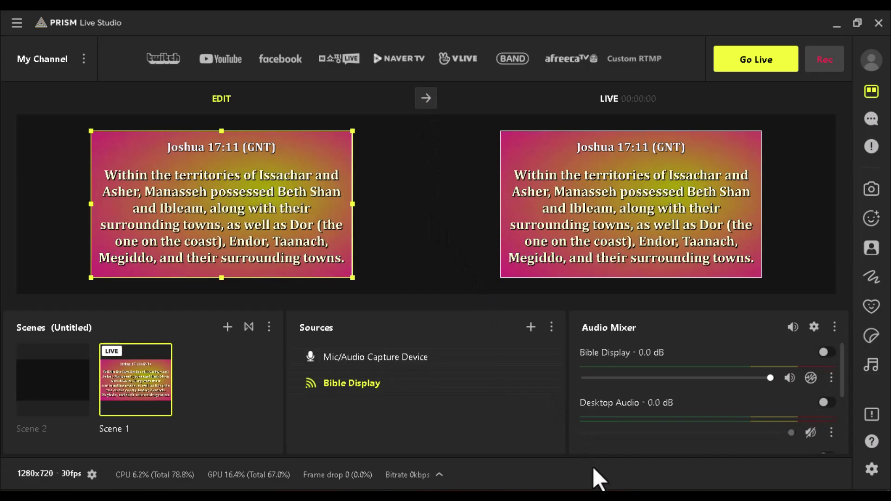
# In BibleShow's theme downloads, select the Themes Collection 6 package and browse its 25 lower-third previews
pyautogui.click(593, 447)
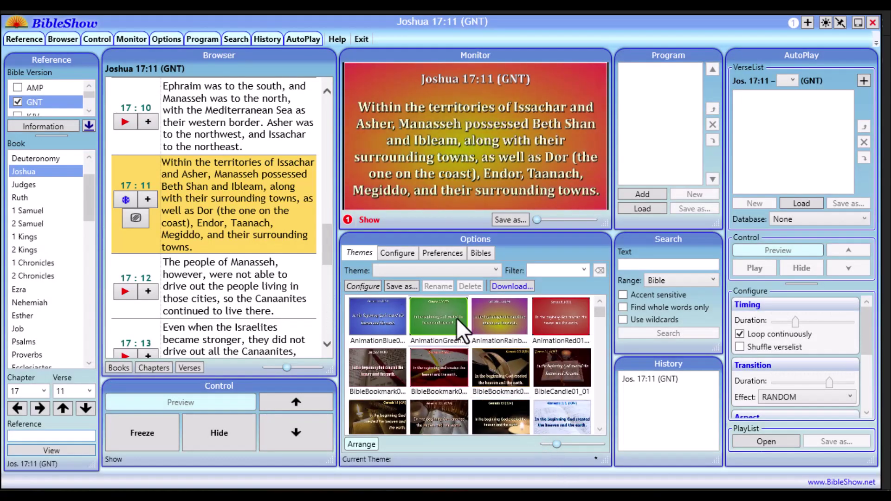
pyautogui.click(515, 287)
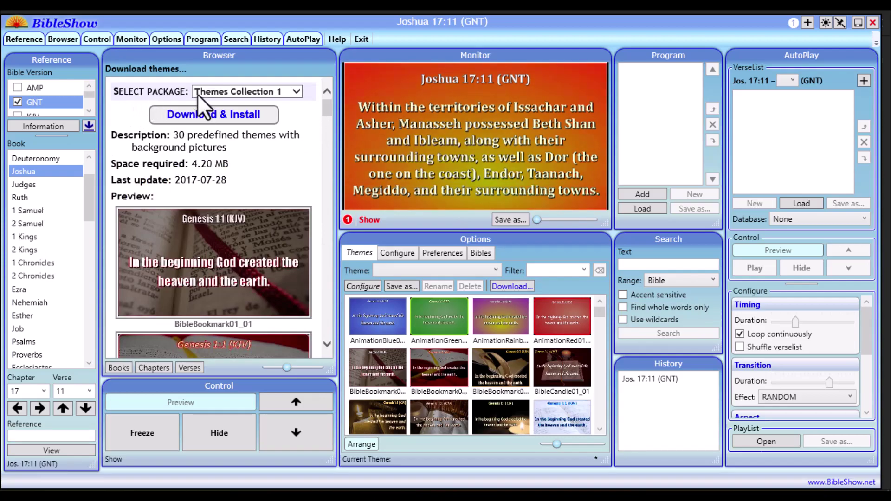
pyautogui.click(260, 93)
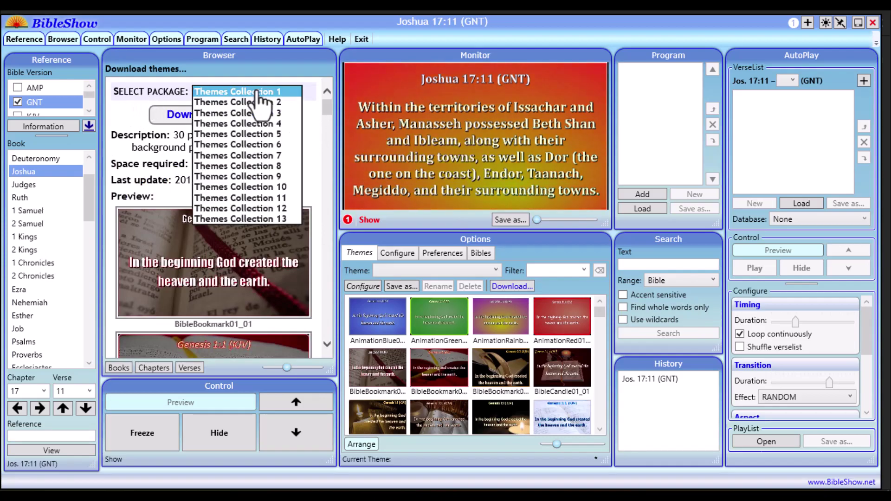
pyautogui.click(263, 144)
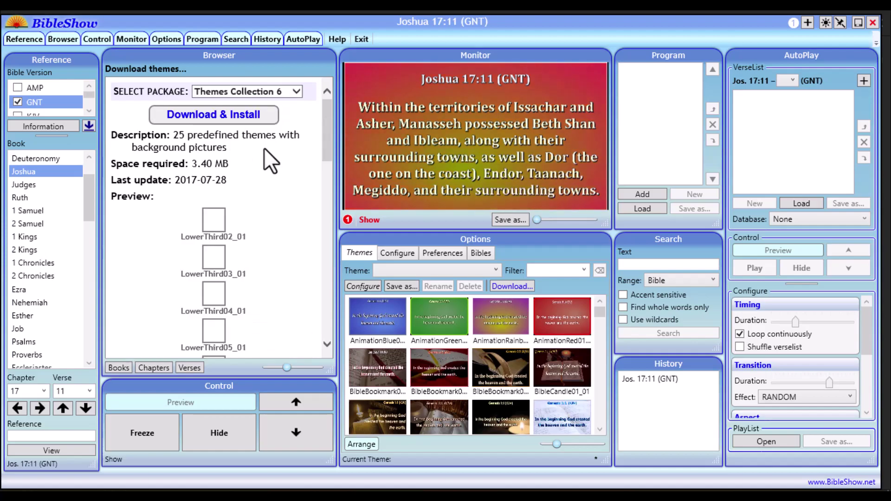
pyautogui.scroll(-1, 265, 181)
pyautogui.scroll(-5, 282, 174)
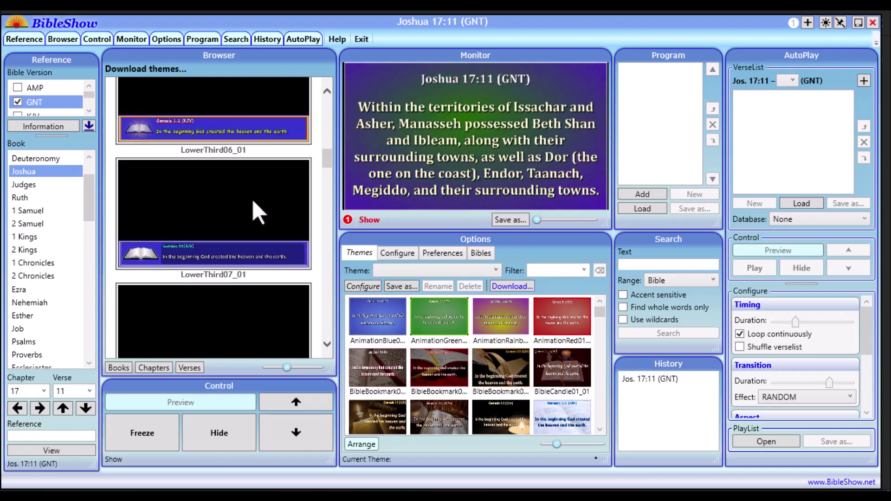
pyautogui.scroll(2, 254, 199)
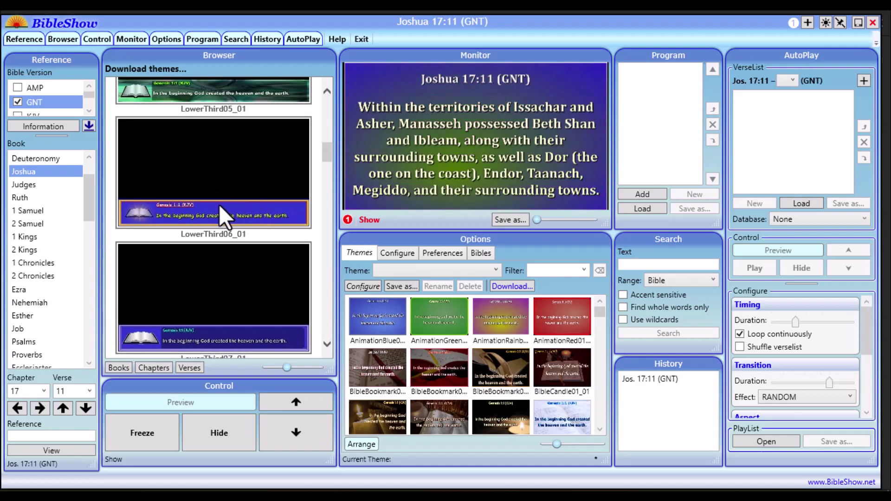
pyautogui.scroll(10, 221, 179)
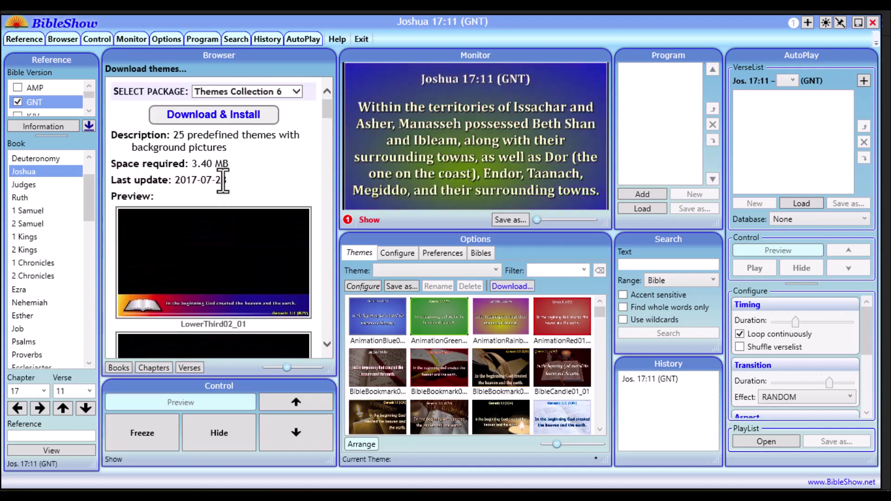
# Download & Install Themes Collection 6 until ThemesCollection06.exe is reported installed
pyautogui.click(217, 119)
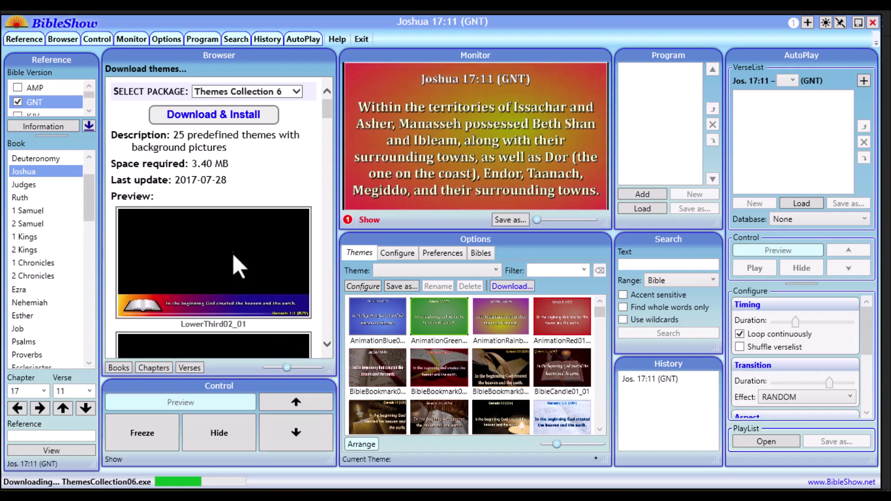
pyautogui.scroll(-5, 239, 254)
pyautogui.scroll(-3, 236, 254)
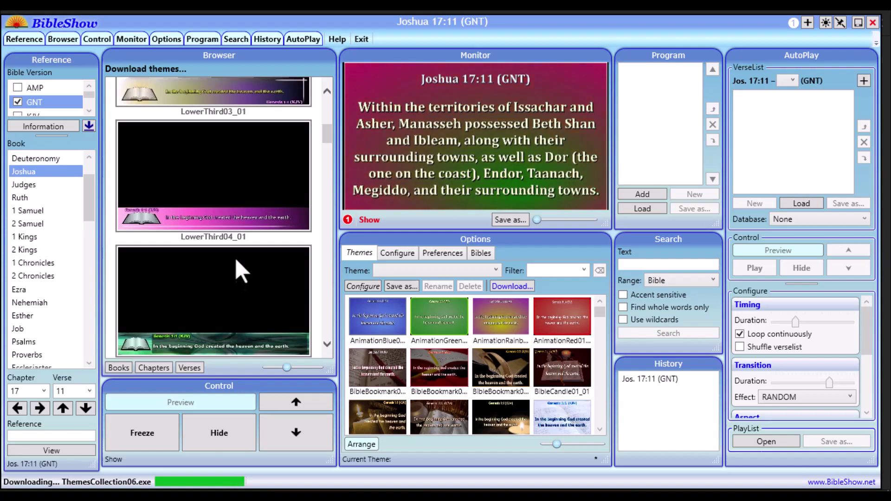
pyautogui.scroll(6, 235, 258)
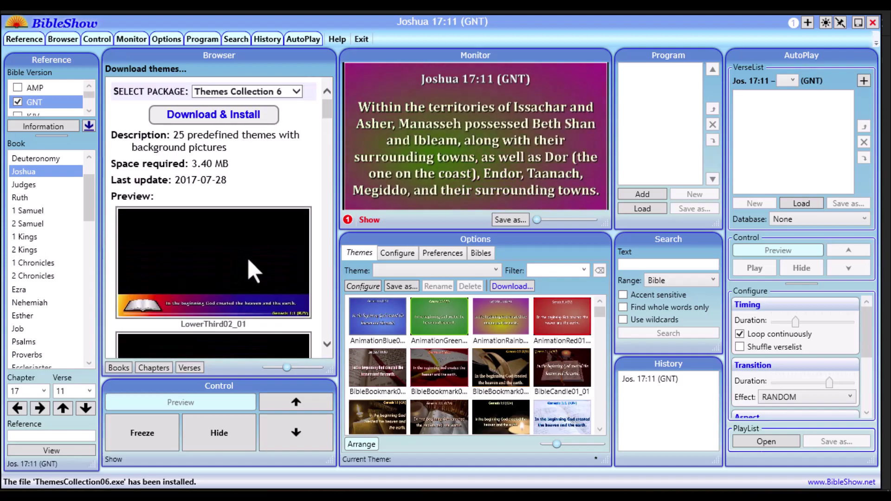
# Try lower-third themes 01, 02 and 05, declining to save to file, and settle on LowerThird06_01
pyautogui.scroll(-3, 412, 355)
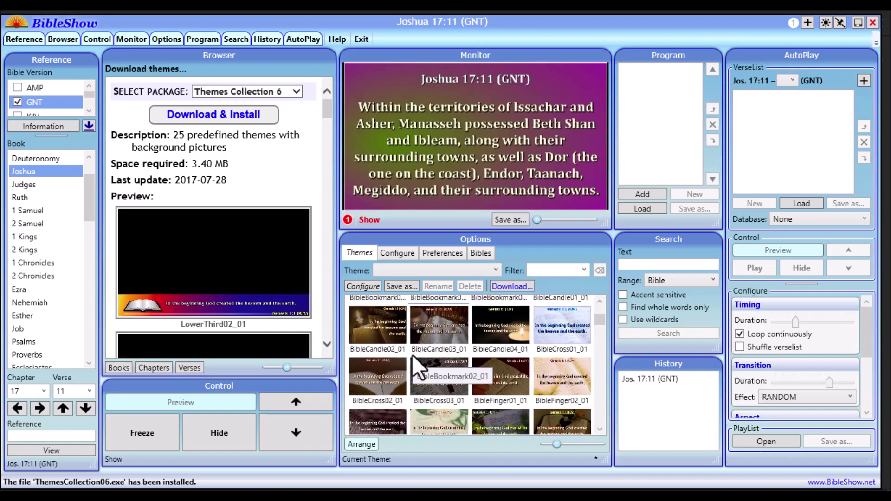
pyautogui.scroll(-5, 413, 354)
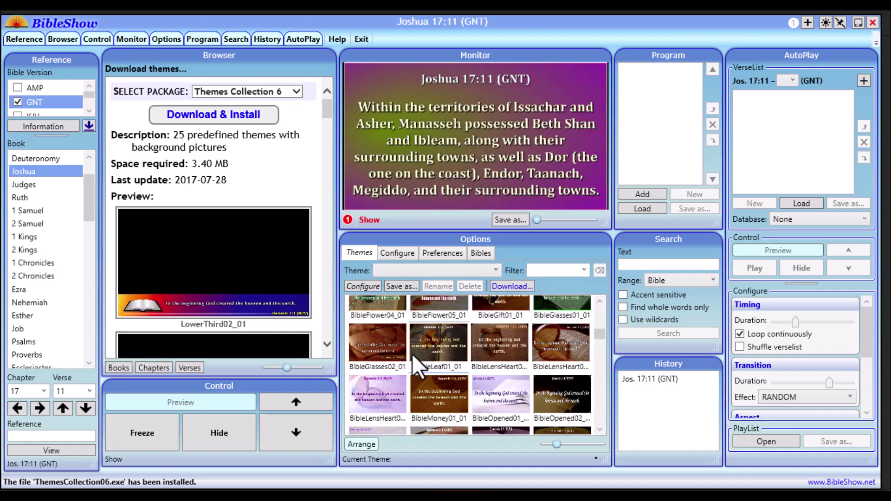
pyautogui.scroll(-5, 412, 353)
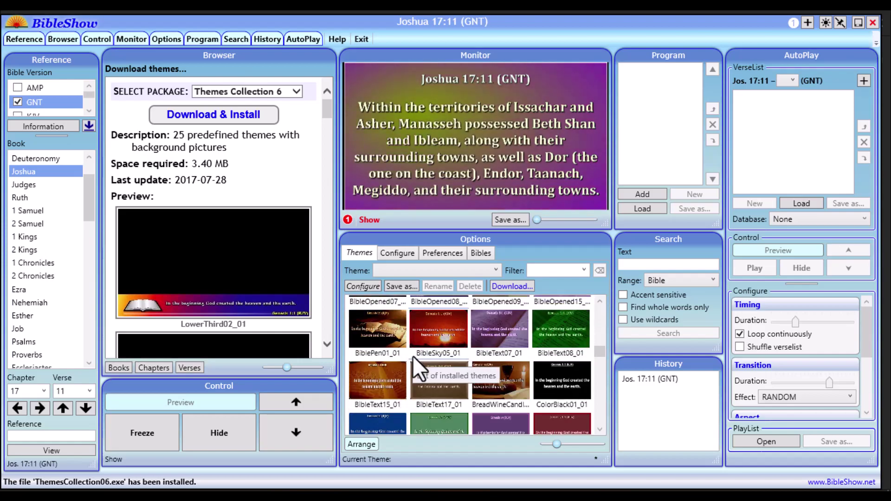
pyautogui.scroll(-2, 465, 369)
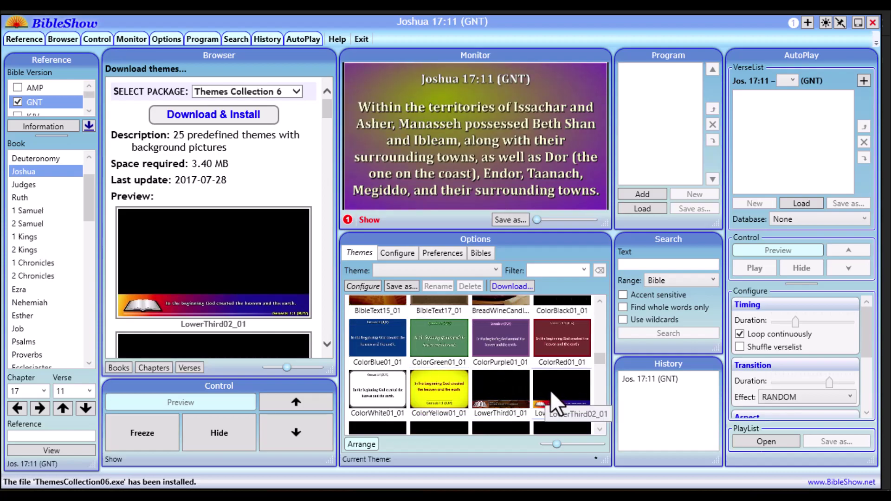
pyautogui.click(527, 393)
pyautogui.click(464, 300)
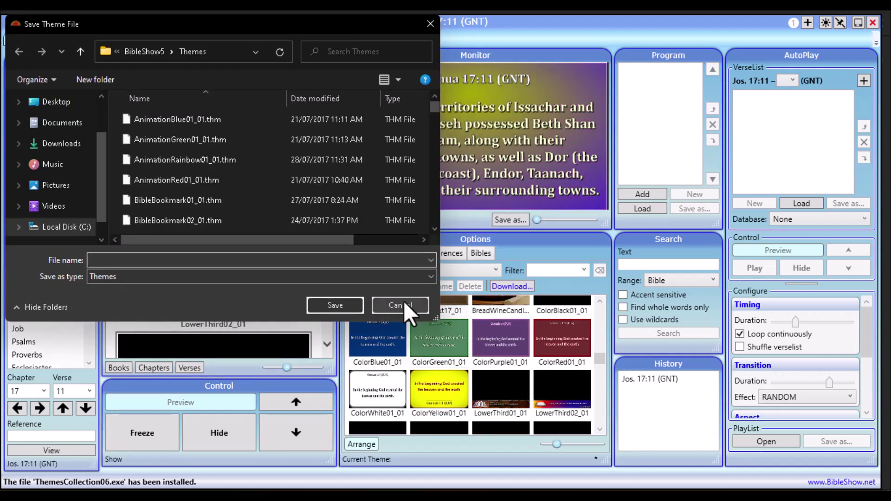
pyautogui.click(403, 302)
pyautogui.click(559, 398)
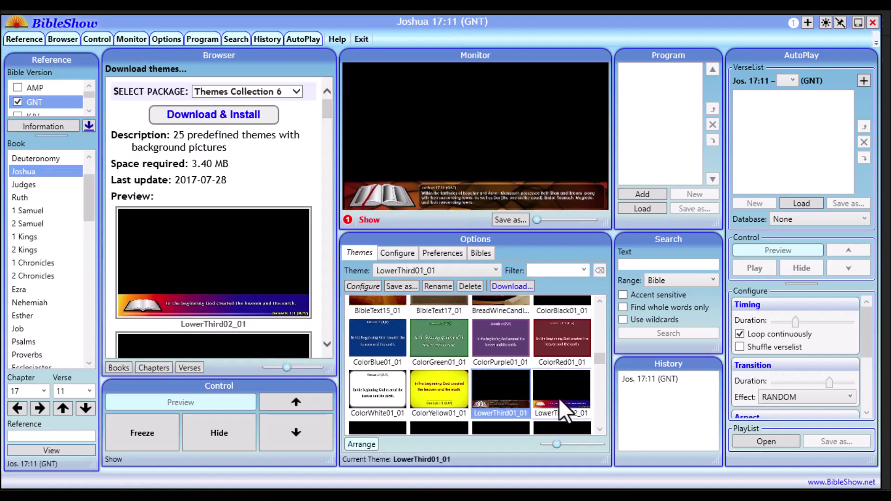
pyautogui.scroll(-1, 517, 391)
pyautogui.click(487, 383)
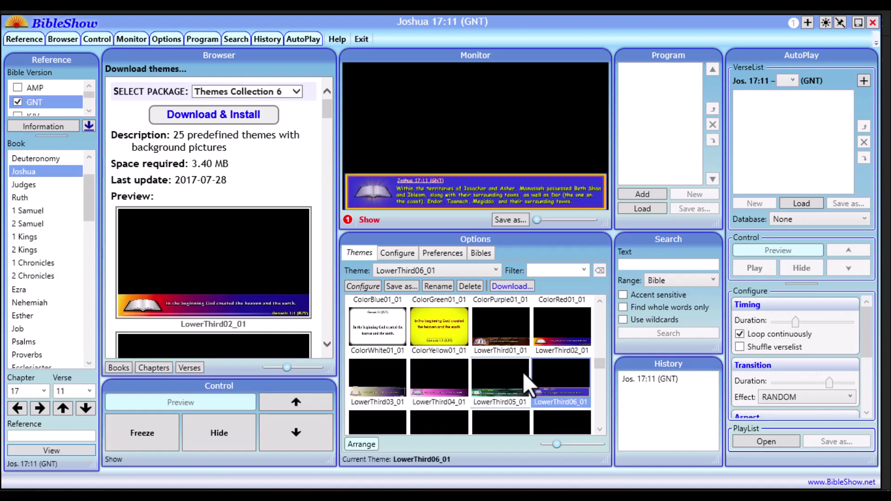
pyautogui.click(539, 369)
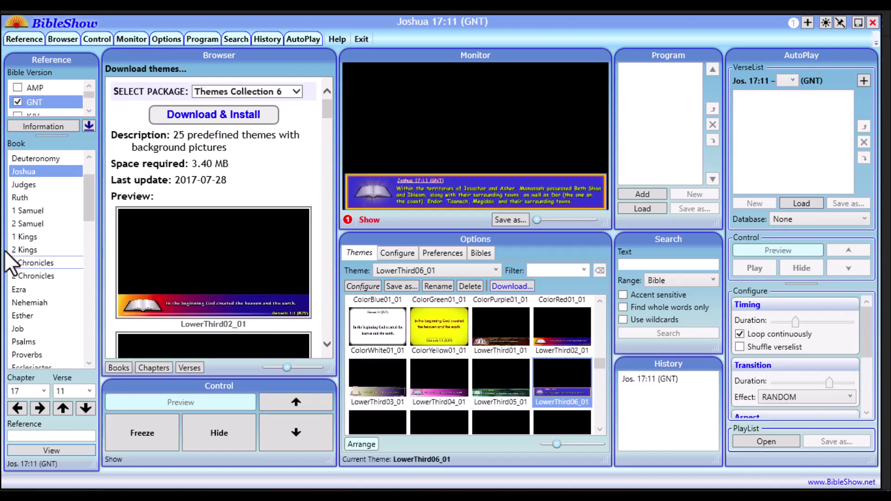
# Open 1 Samuel chapter 22 and put verse 22:10, then 22:11, on the output
pyautogui.click(27, 208)
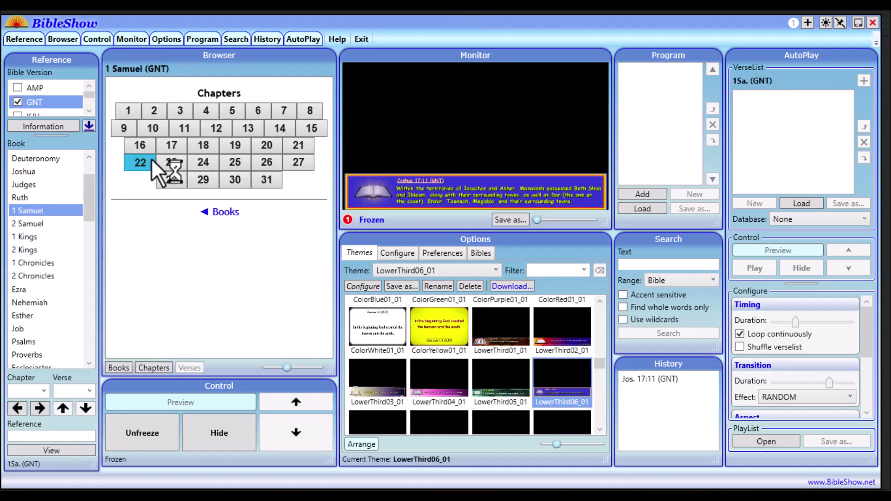
pyautogui.click(150, 162)
pyautogui.click(148, 136)
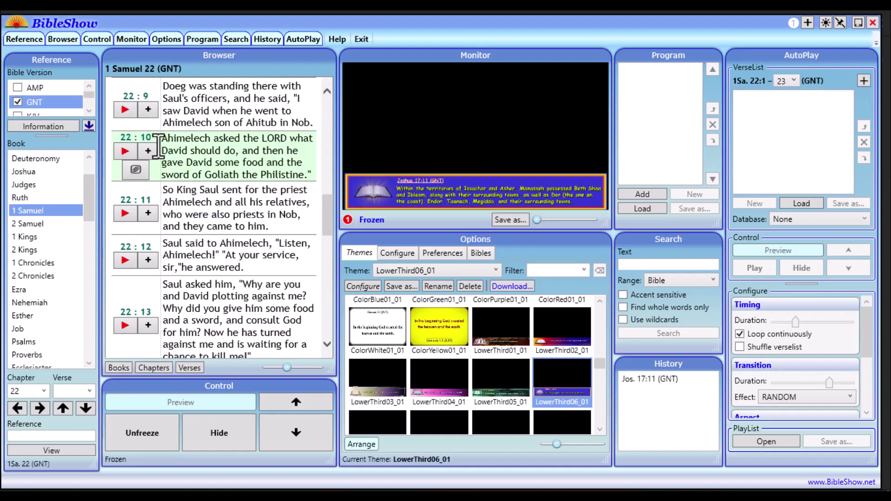
pyautogui.click(125, 151)
pyautogui.click(125, 213)
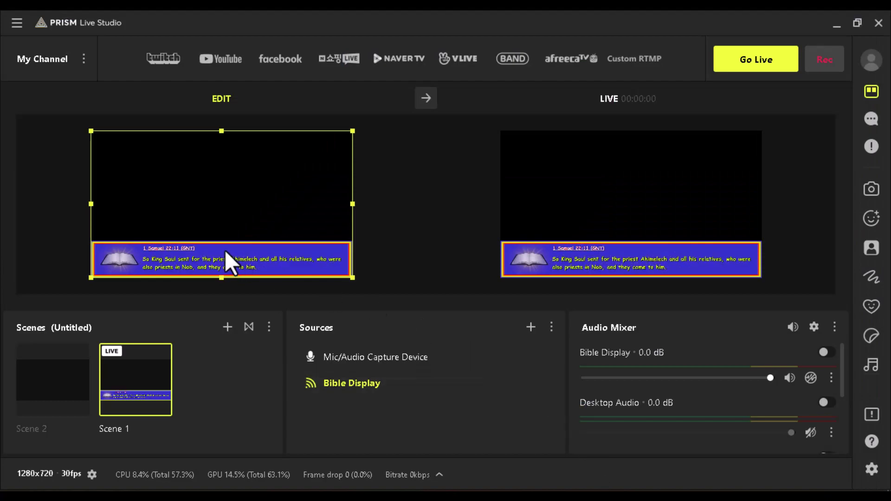
# Deselect Bible Display, cancel the source list, and switch to Scene 2 and back to Scene 1
pyautogui.click(383, 259)
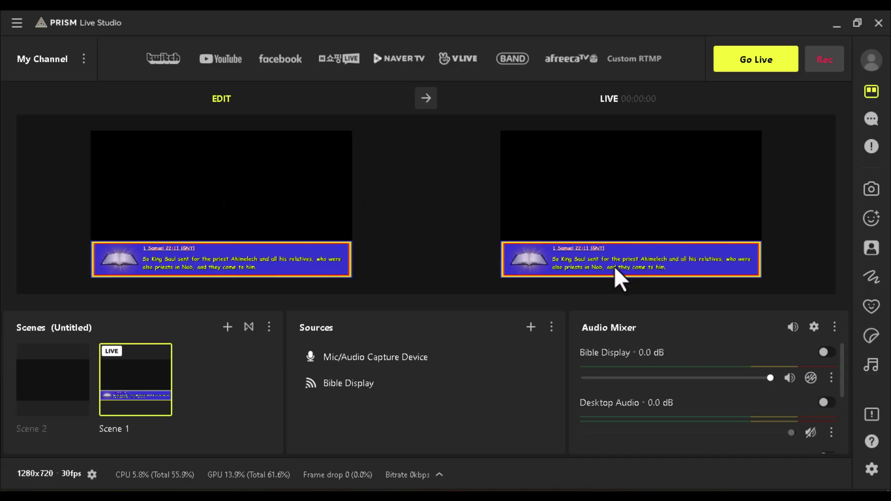
pyautogui.click(531, 327)
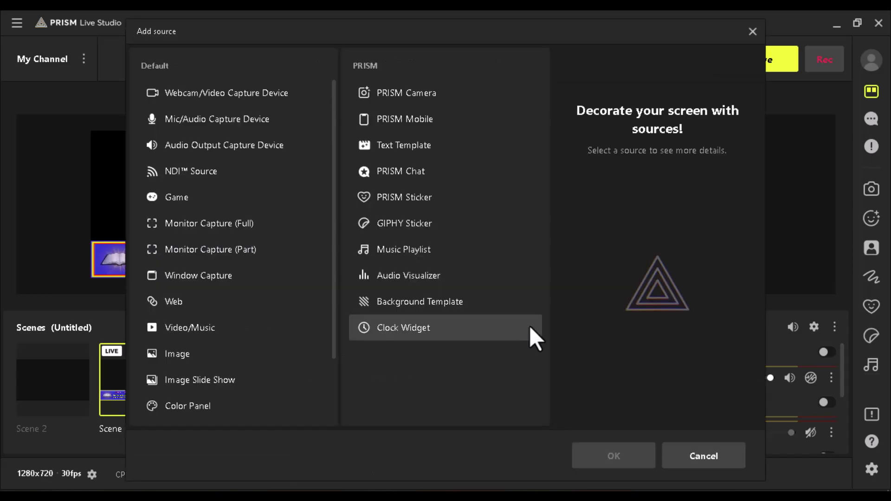
pyautogui.click(668, 447)
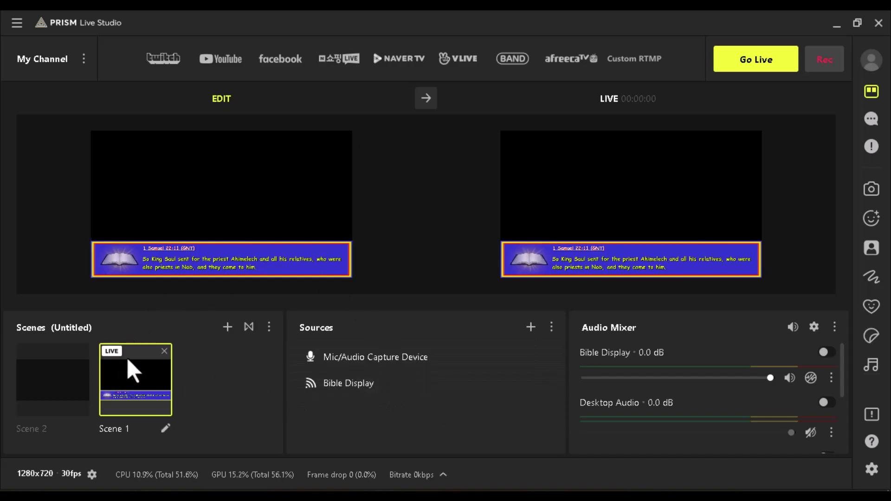
pyautogui.click(42, 370)
pyautogui.click(126, 378)
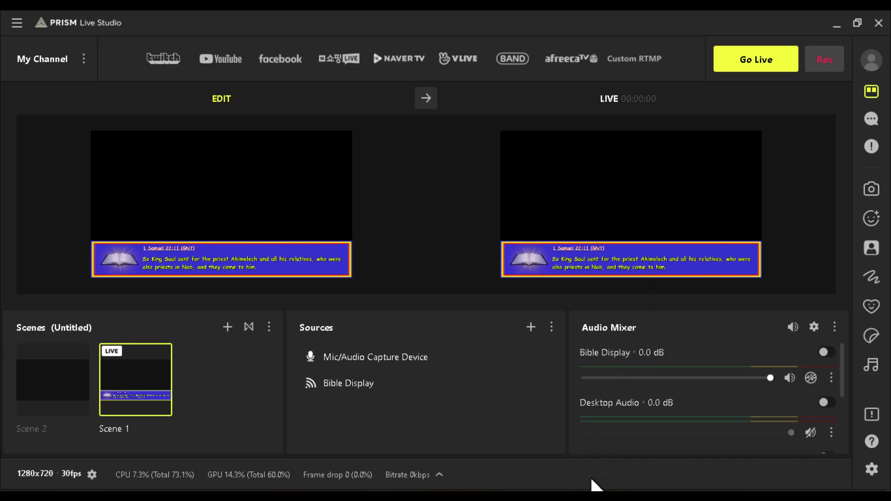
pyautogui.hotkey('alt', 'Tab')
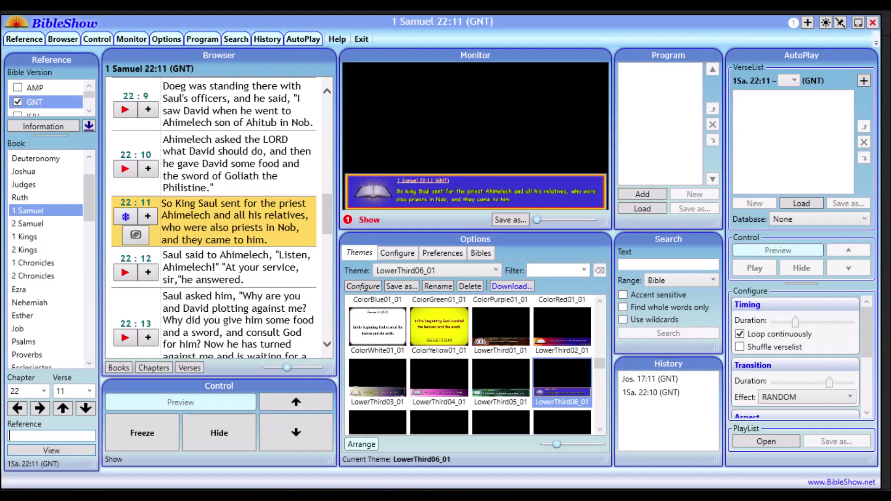